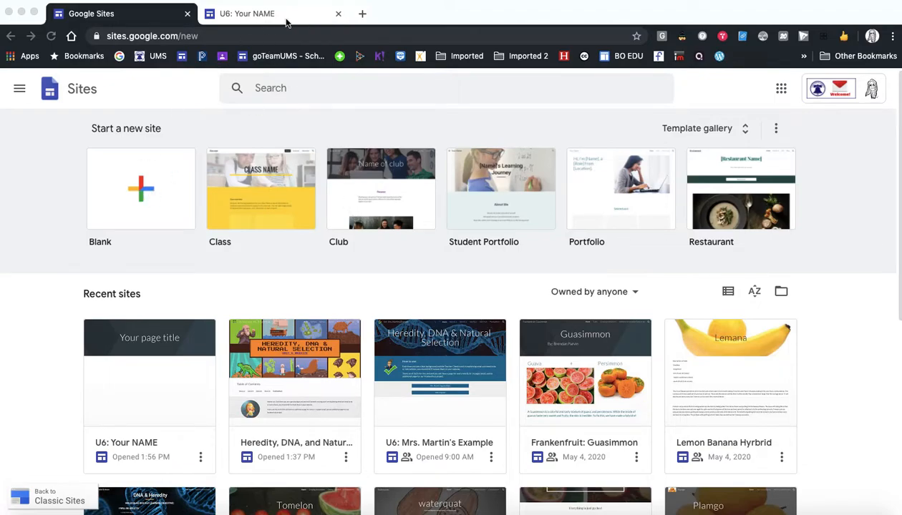
# Switch to the U6 site being edited and rename it "U6: Your NAMEs".
pyautogui.click(259, 15)
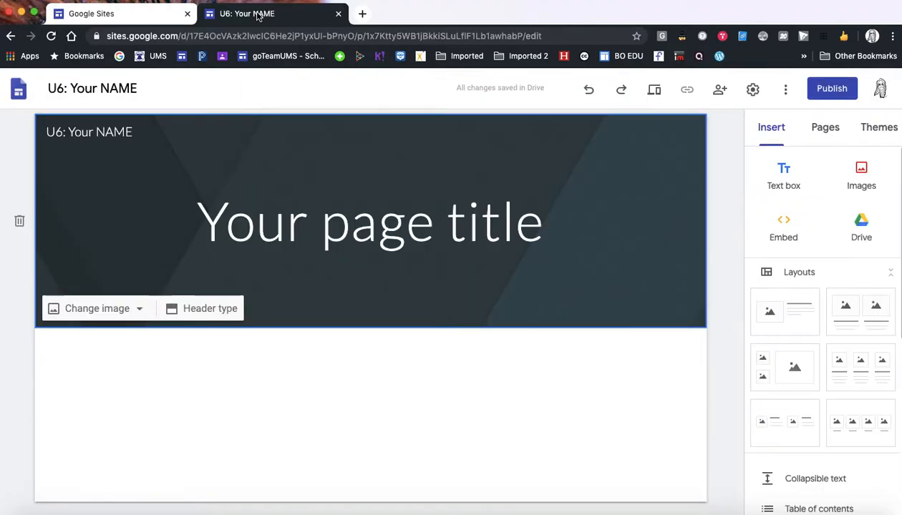
pyautogui.click(113, 86)
pyautogui.click(98, 90)
pyautogui.click(106, 91)
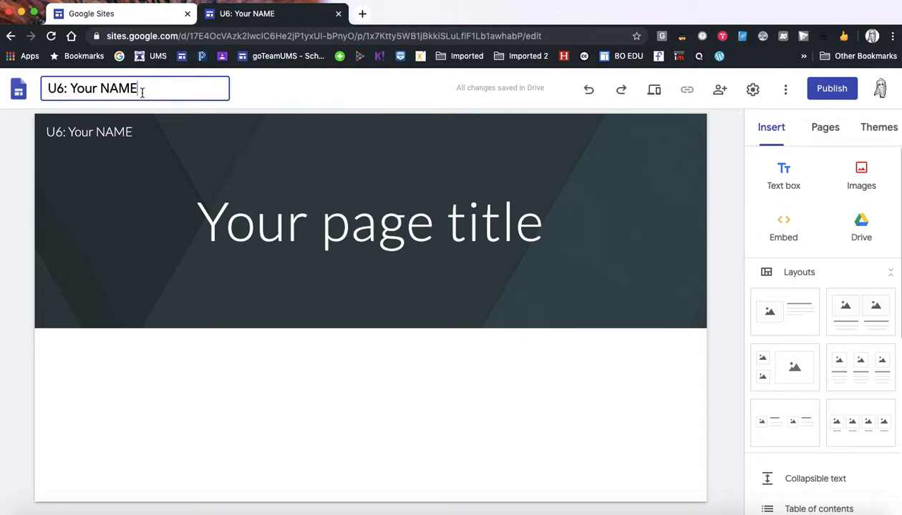
pyautogui.press('Return')
pyautogui.click(126, 136)
pyautogui.click(141, 203)
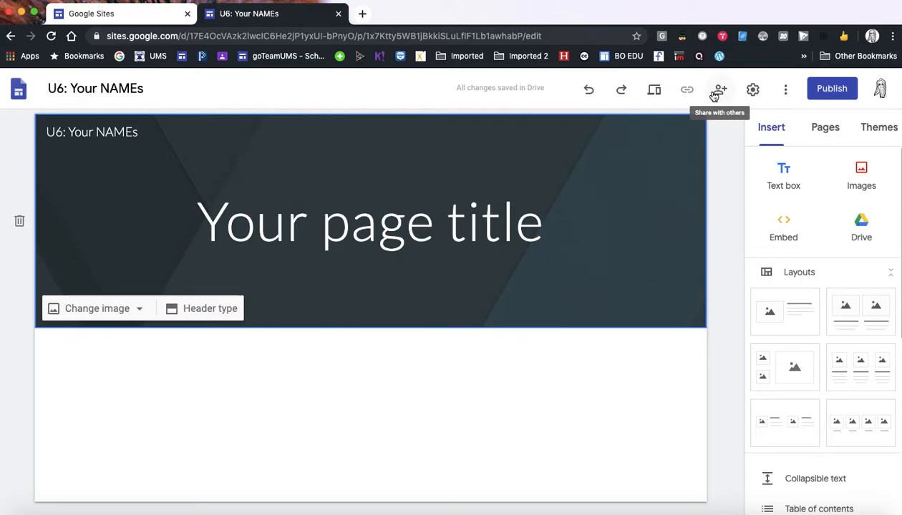
# Replace the home page's placeholder title with "Heredity, DNA & Natural Selection".
pyautogui.doubleClick(346, 225)
pyautogui.tripleClick(346, 225)
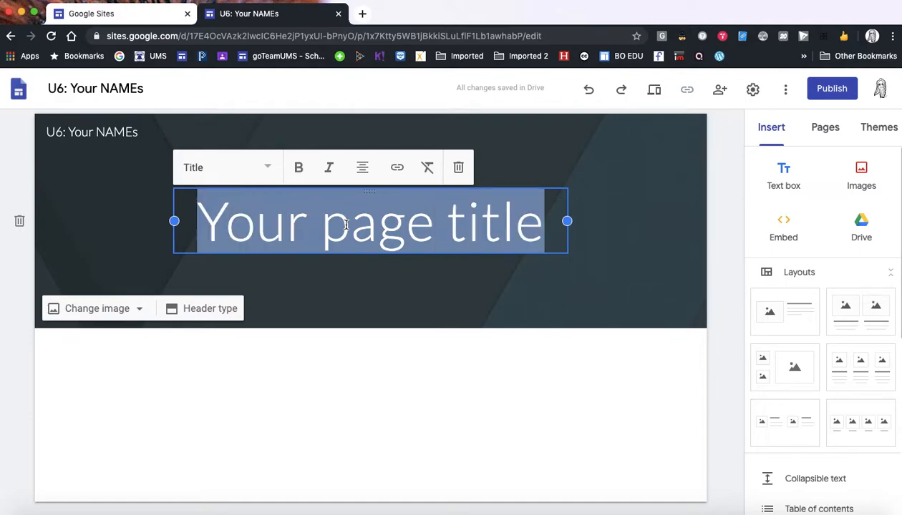
pyautogui.write('Heredity, ')
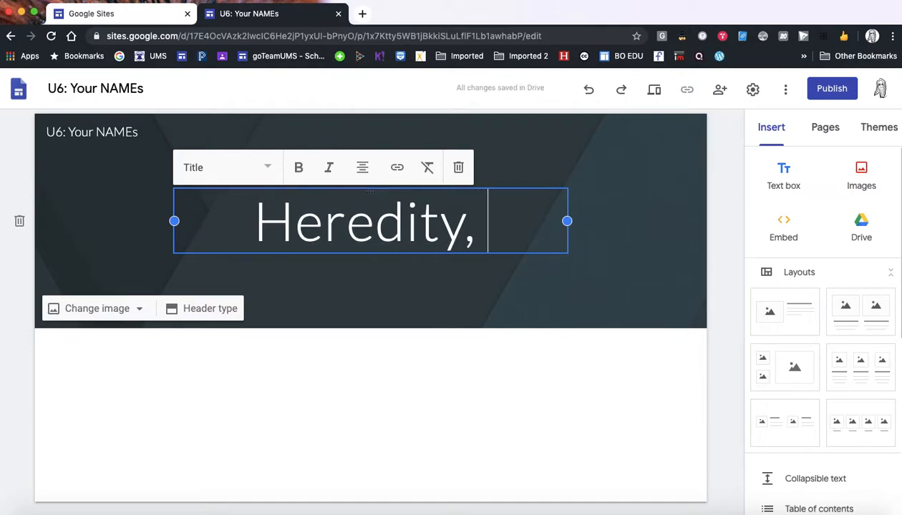
pyautogui.write('DNA & Natural Selection')
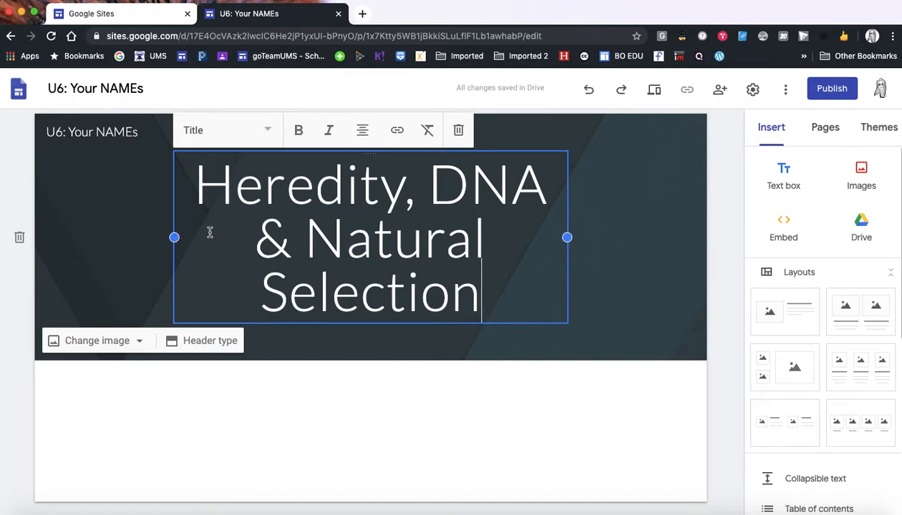
# Widen the title's text box on both sides so the title fits on two lines.
pyautogui.moveTo(174, 237); pyautogui.dragTo(124, 236)
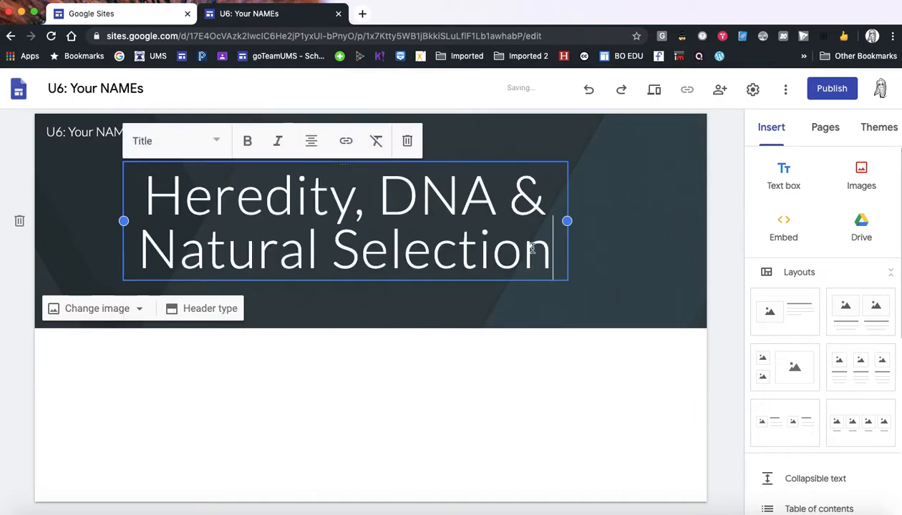
pyautogui.moveTo(567, 222); pyautogui.dragTo(617, 223)
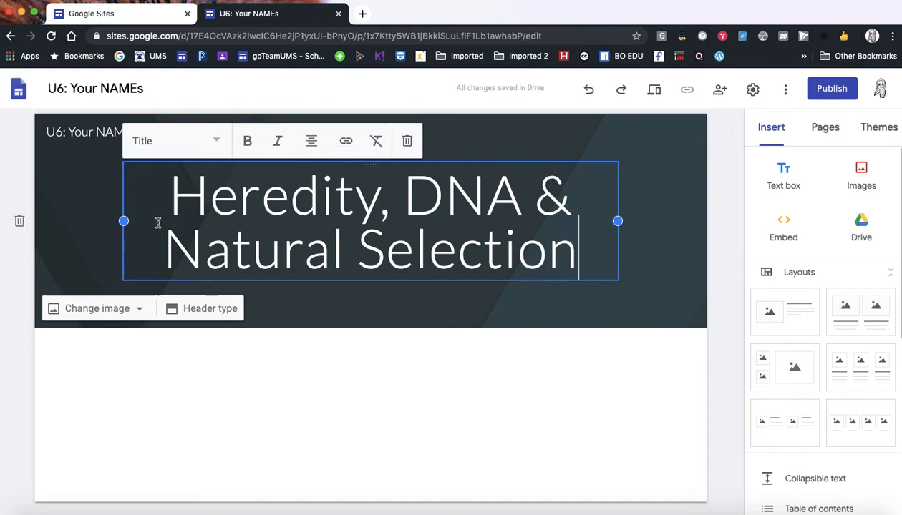
pyautogui.moveTo(123, 222); pyautogui.dragTo(124, 221)
# Examine the options for the title's text style and the header's image and type, leaving them all as they are.
pyautogui.click(216, 141)
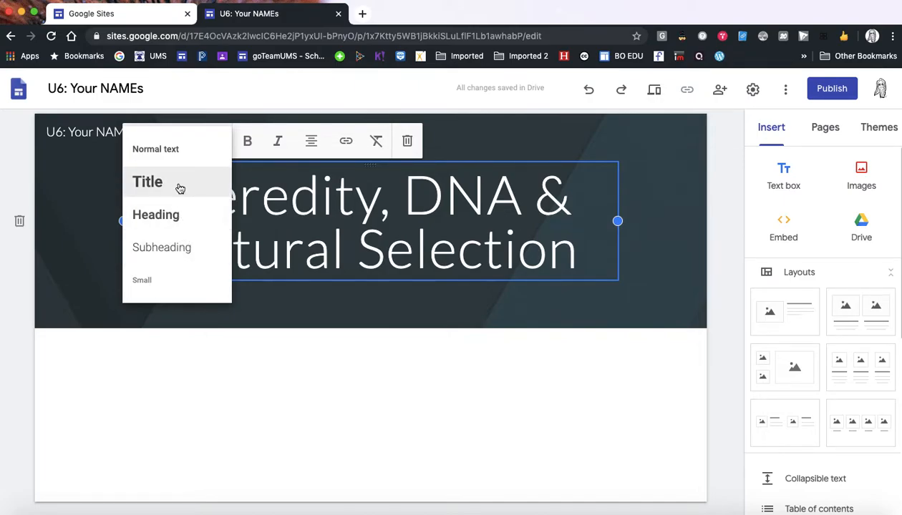
pyautogui.click(270, 203)
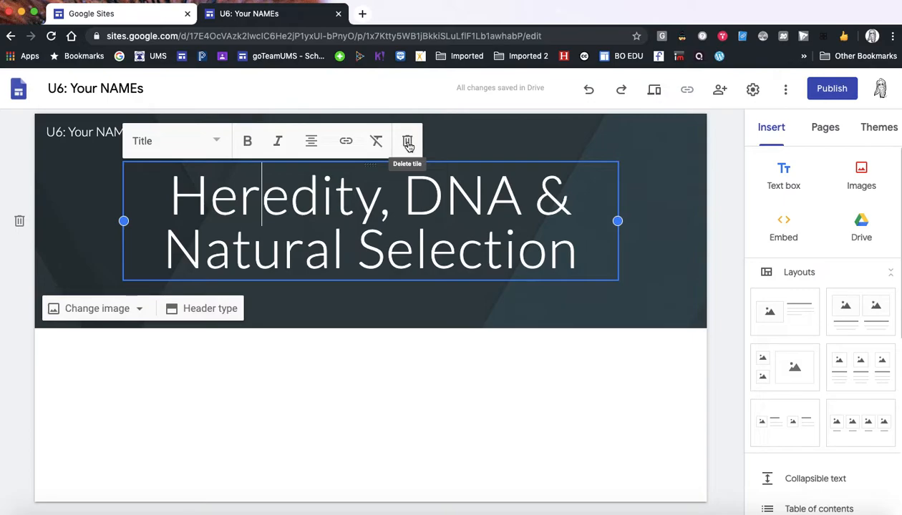
pyautogui.click(90, 132)
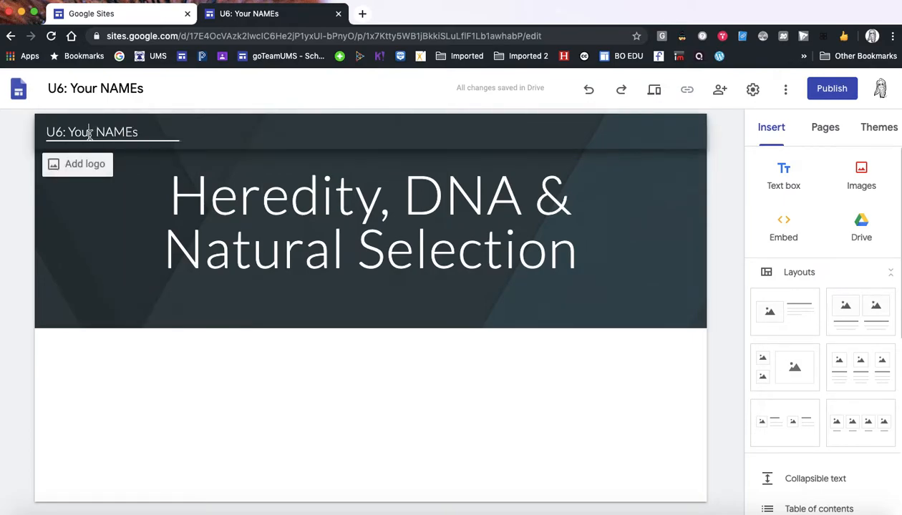
pyautogui.moveTo(113, 204)
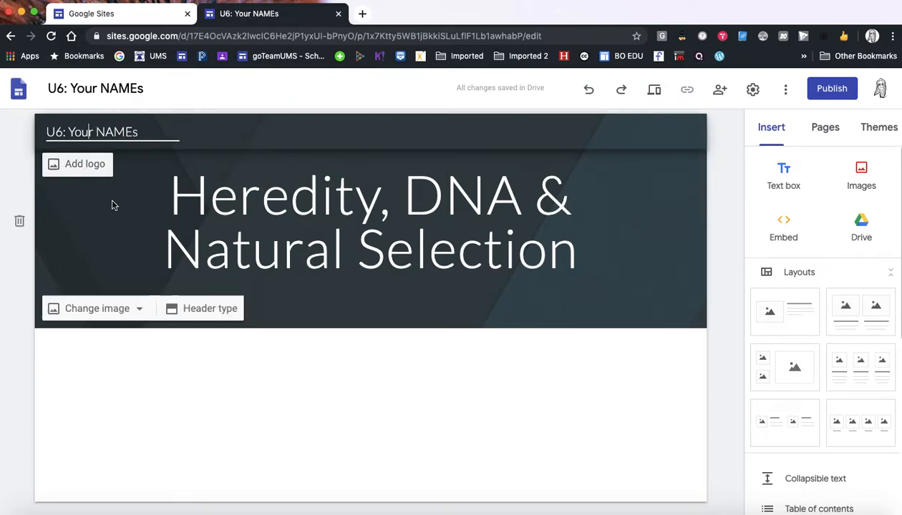
pyautogui.click(141, 310)
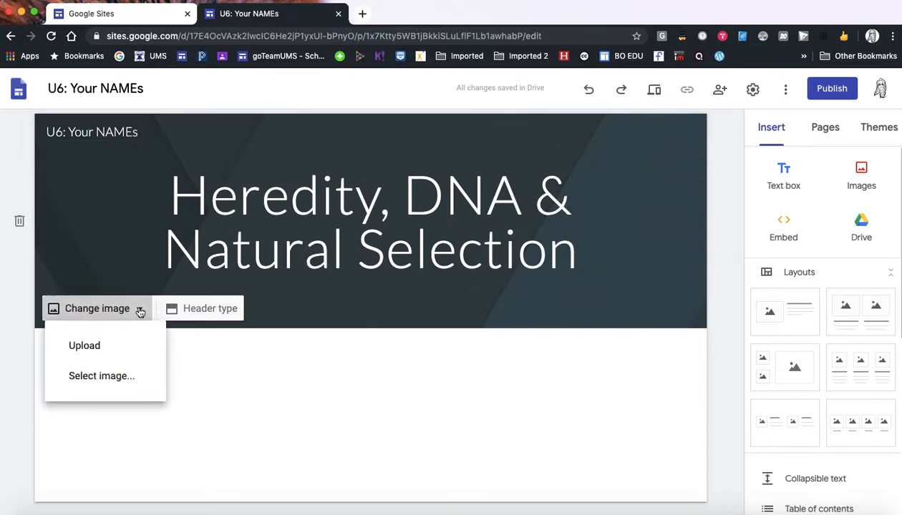
pyautogui.click(105, 377)
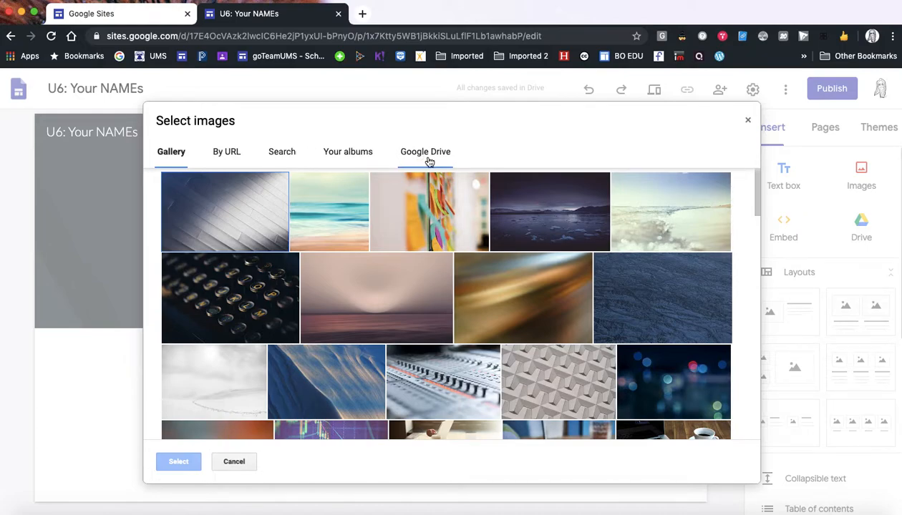
pyautogui.click(234, 462)
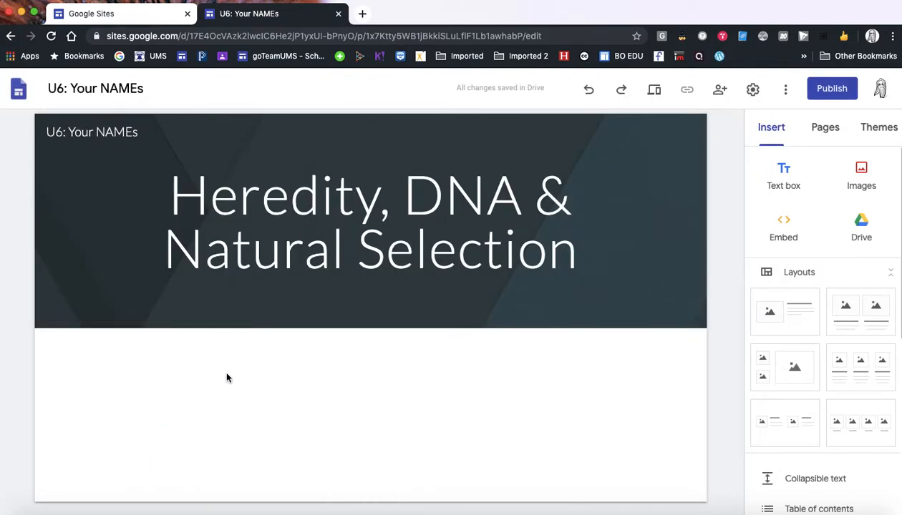
pyautogui.click(210, 310)
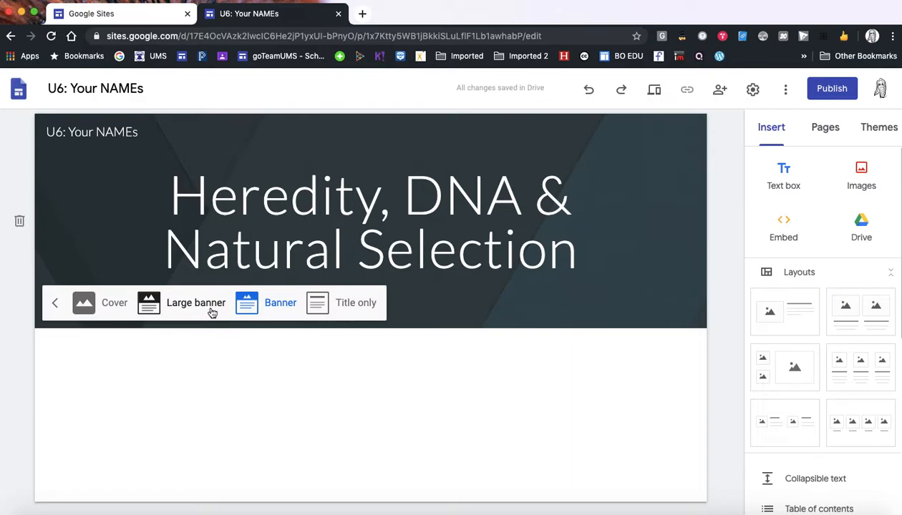
pyautogui.click(472, 320)
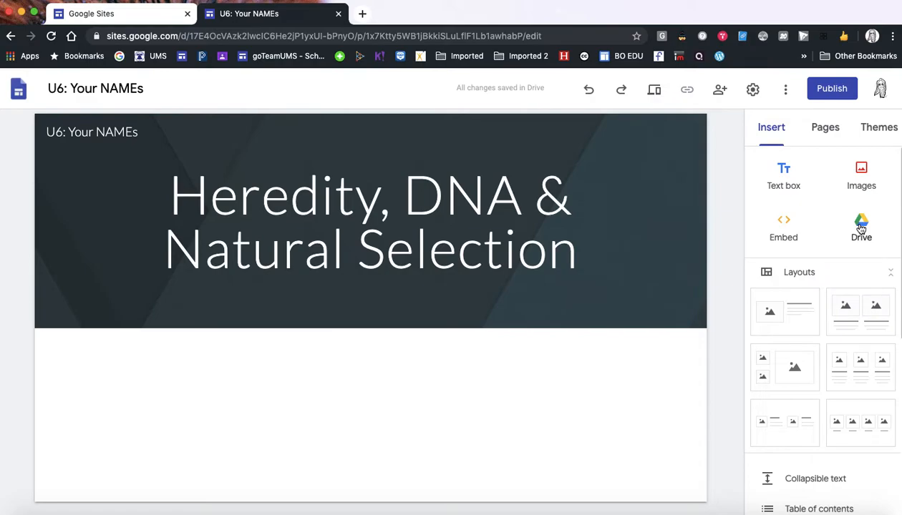
# Insert the layout with one image beside text below the header, and move its image placeholder to a separate row beneath the text.
pyautogui.scroll(-2, 861, 228)
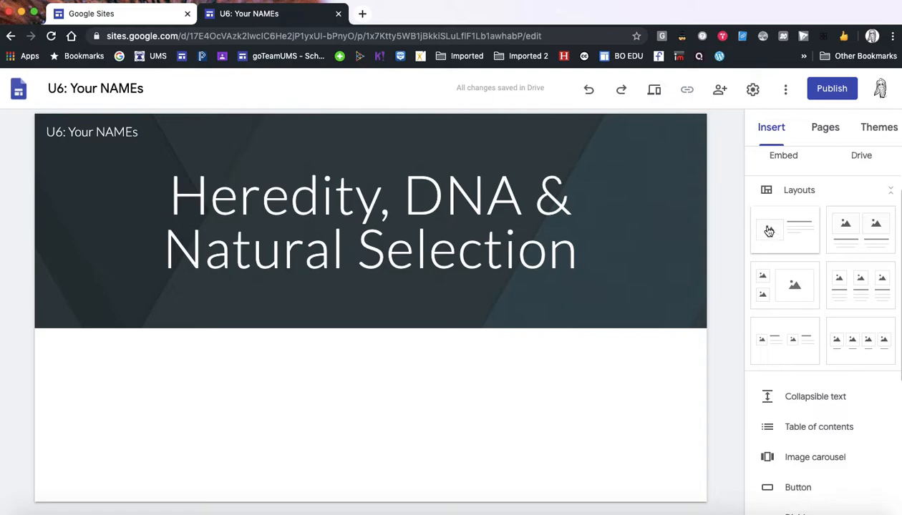
pyautogui.click(789, 234)
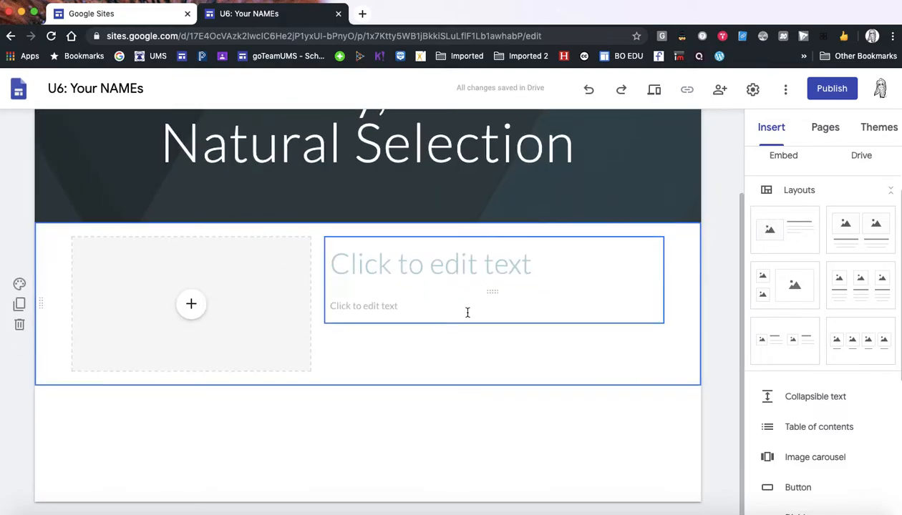
pyautogui.moveTo(275, 320); pyautogui.dragTo(256, 395)
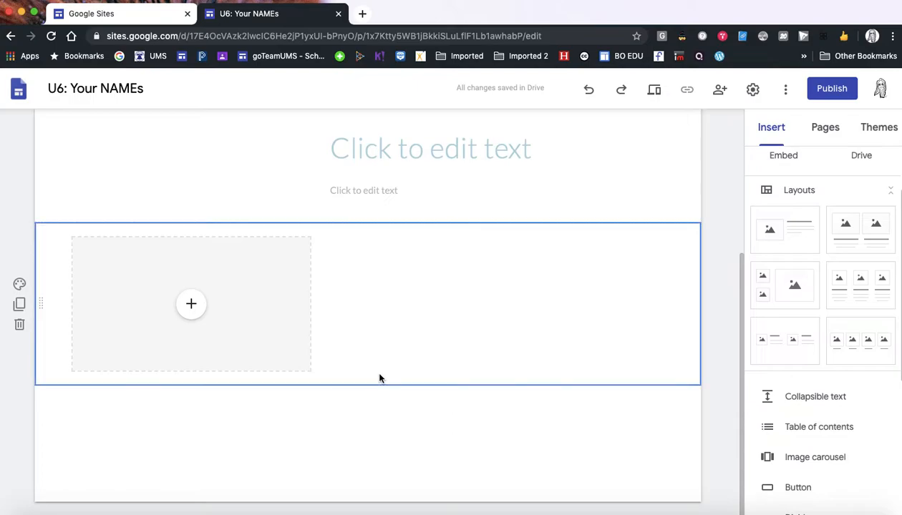
# Add a collapsible text group below the image placeholder, keeping it collapsible, and insert a table of contents beneath the header.
pyautogui.click(808, 397)
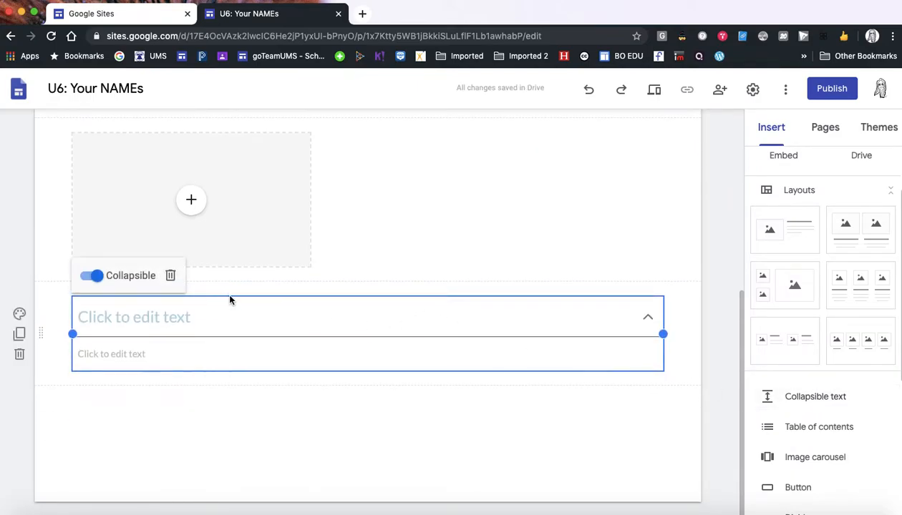
pyautogui.click(96, 278)
pyautogui.click(96, 277)
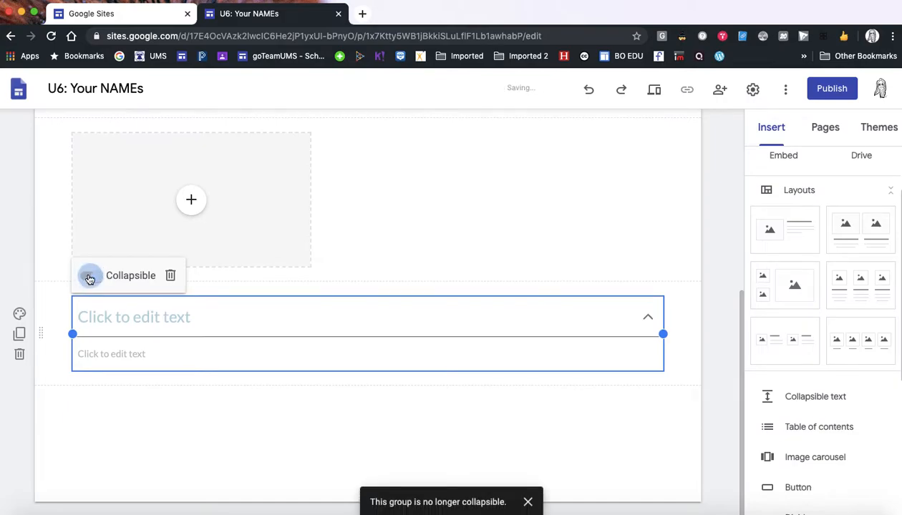
pyautogui.click(810, 430)
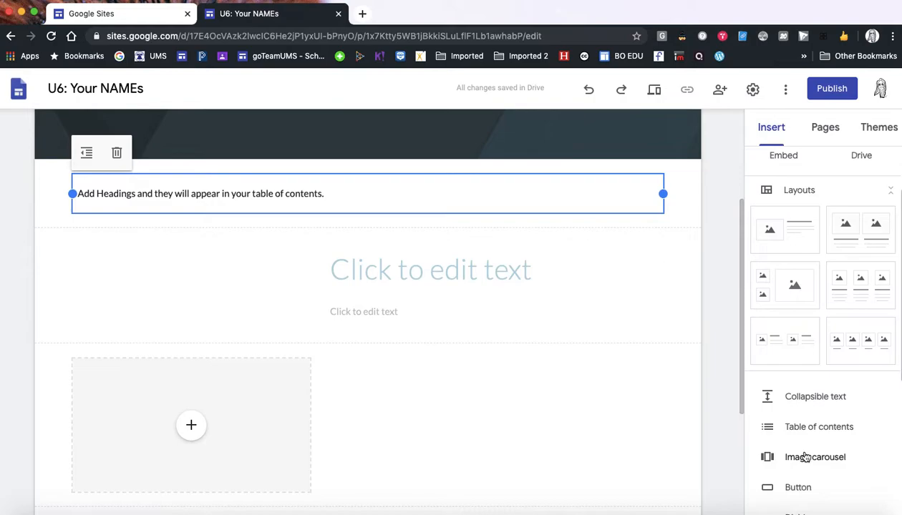
# Dismiss the image carousel without adding images and insert a divider below the collapsible text group.
pyautogui.click(793, 456)
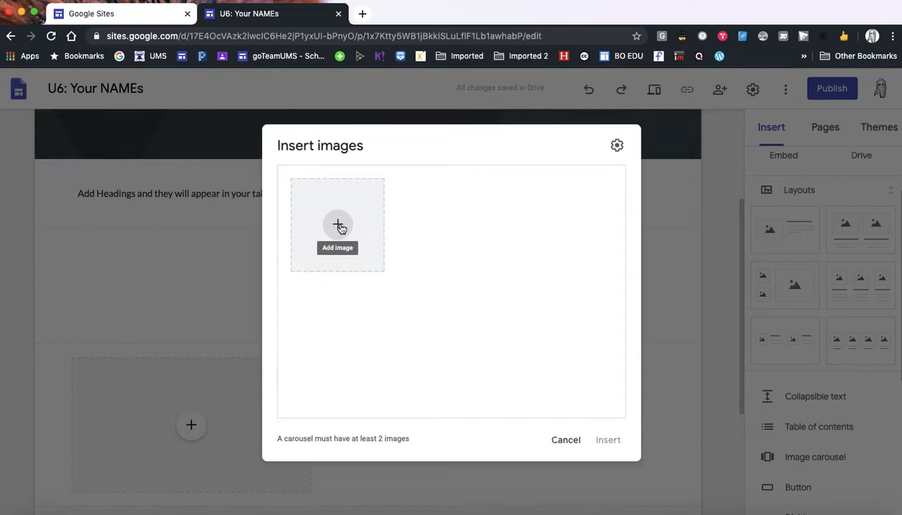
pyautogui.click(571, 441)
pyautogui.scroll(-2, 590, 439)
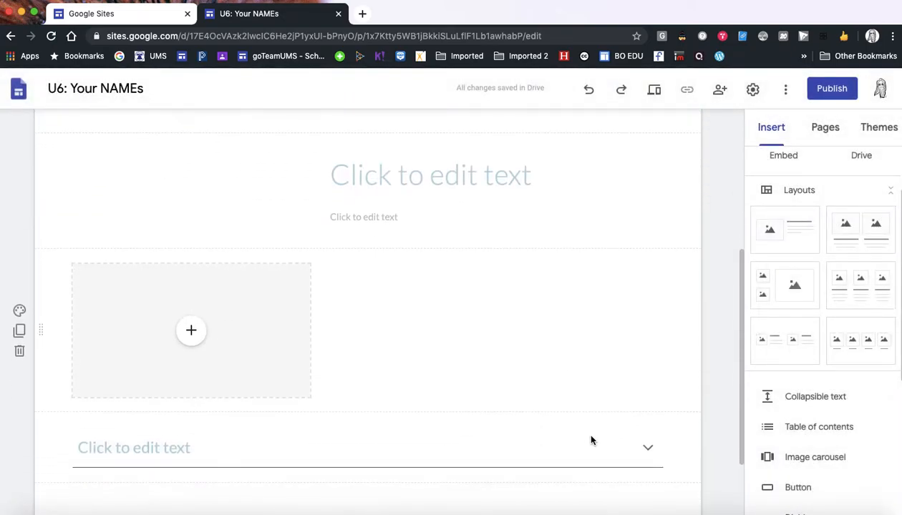
pyautogui.scroll(-2, 590, 434)
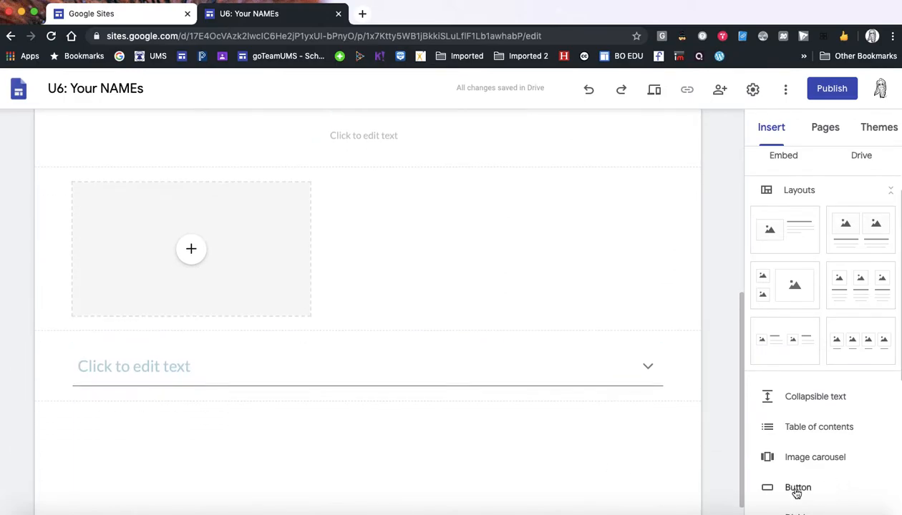
pyautogui.scroll(-3, 797, 493)
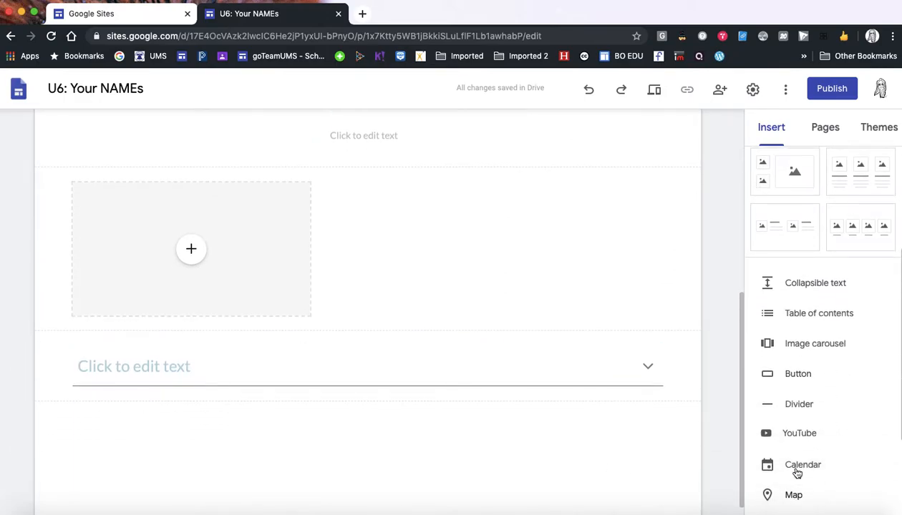
pyautogui.click(798, 405)
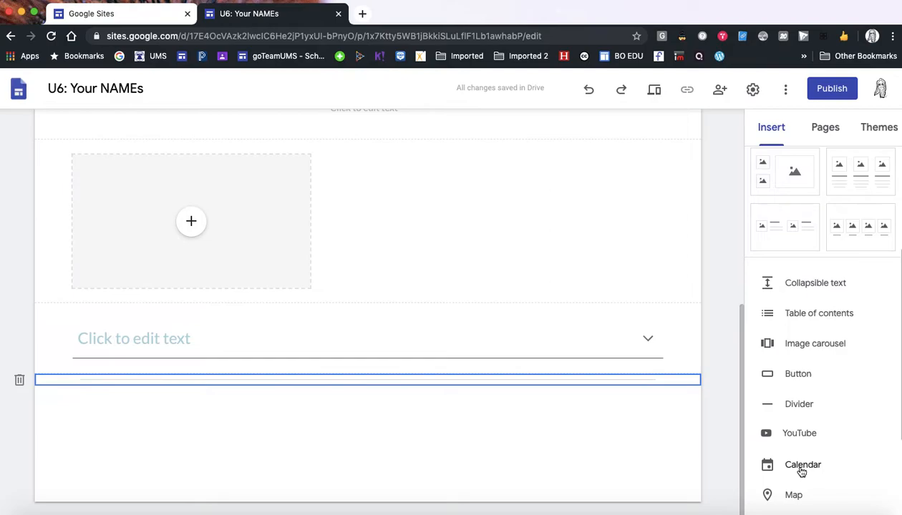
# Create a new page named "SLO 1 & 2" in the site.
pyautogui.scroll(-4, 794, 497)
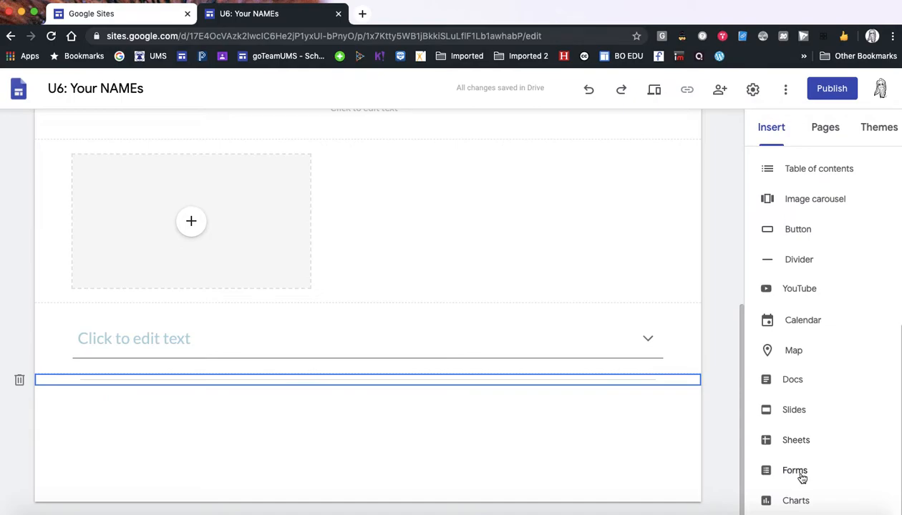
pyautogui.scroll(5, 800, 468)
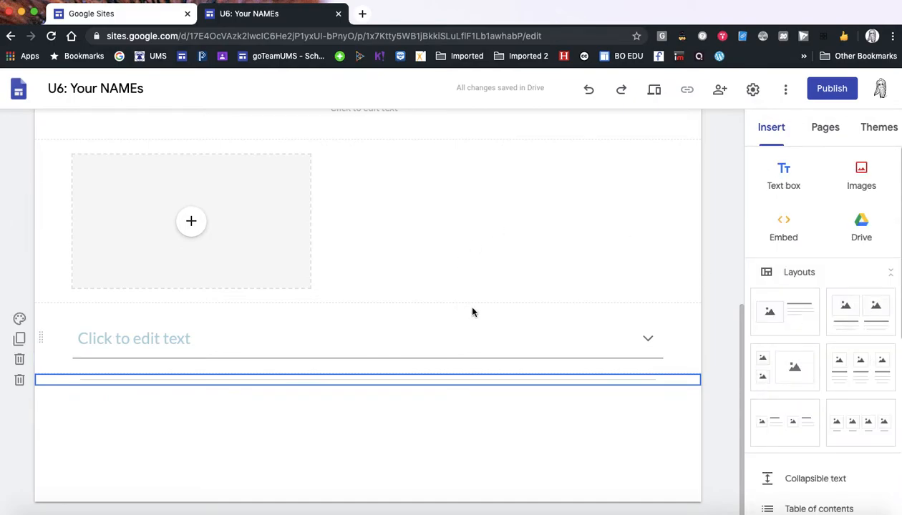
pyautogui.scroll(8, 471, 312)
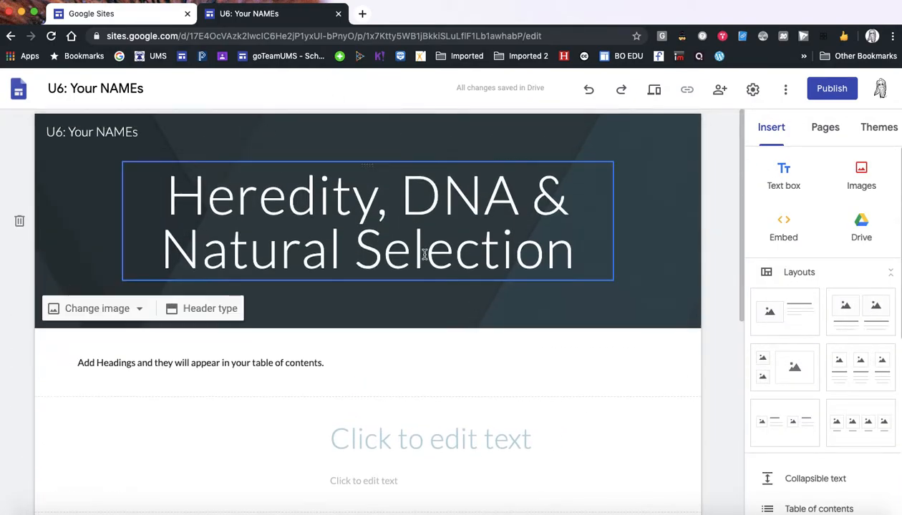
pyautogui.click(827, 131)
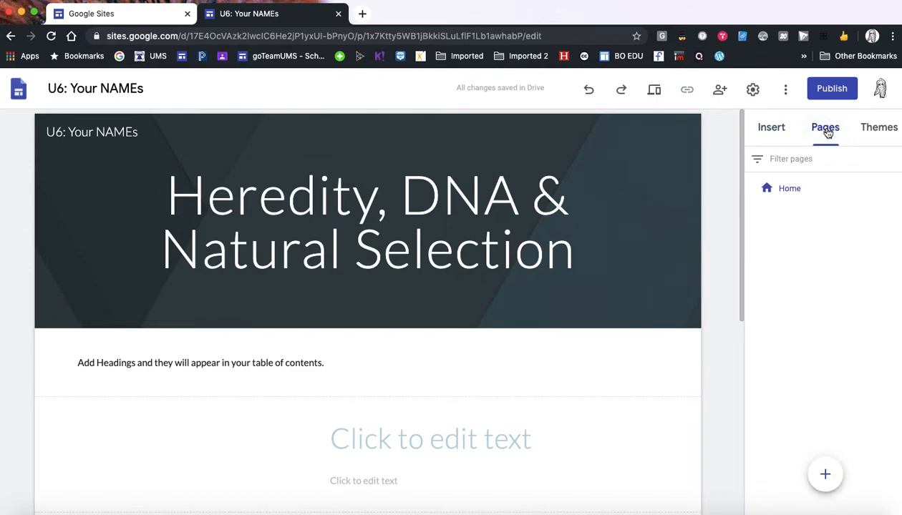
pyautogui.moveTo(824, 475)
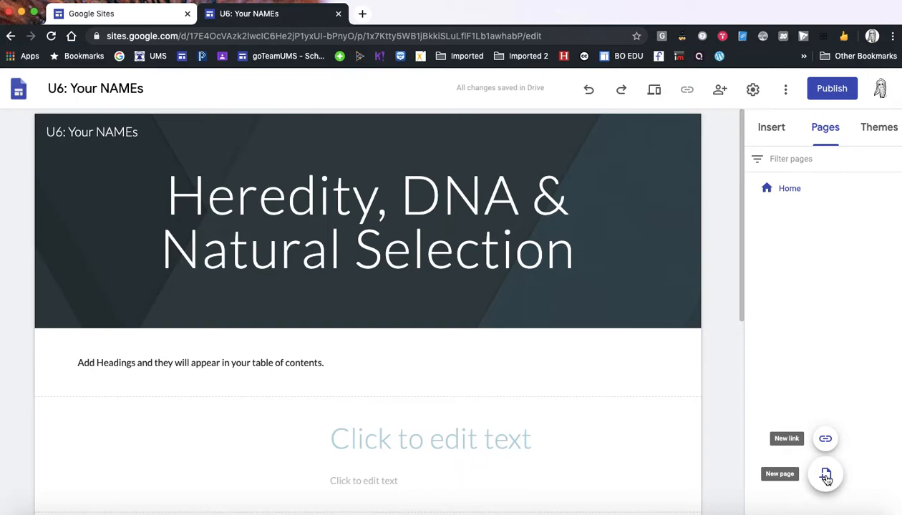
pyautogui.click(826, 476)
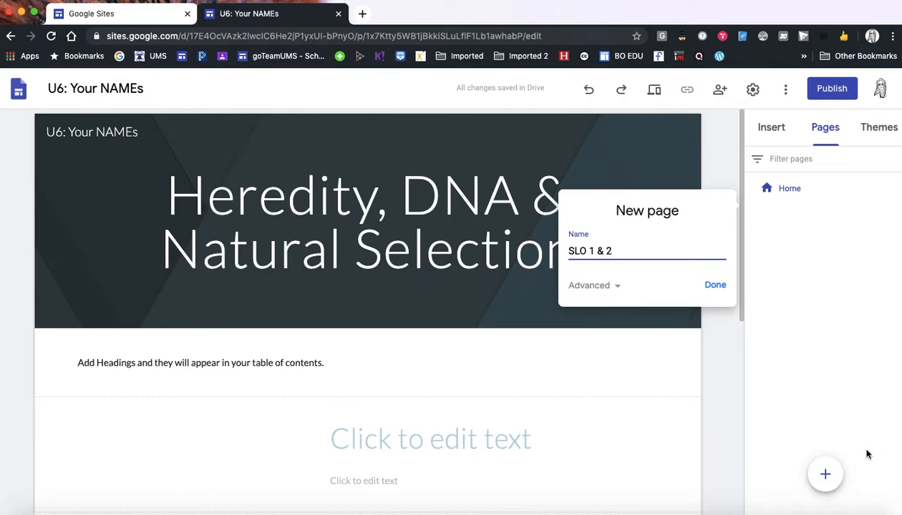
pyautogui.click(713, 285)
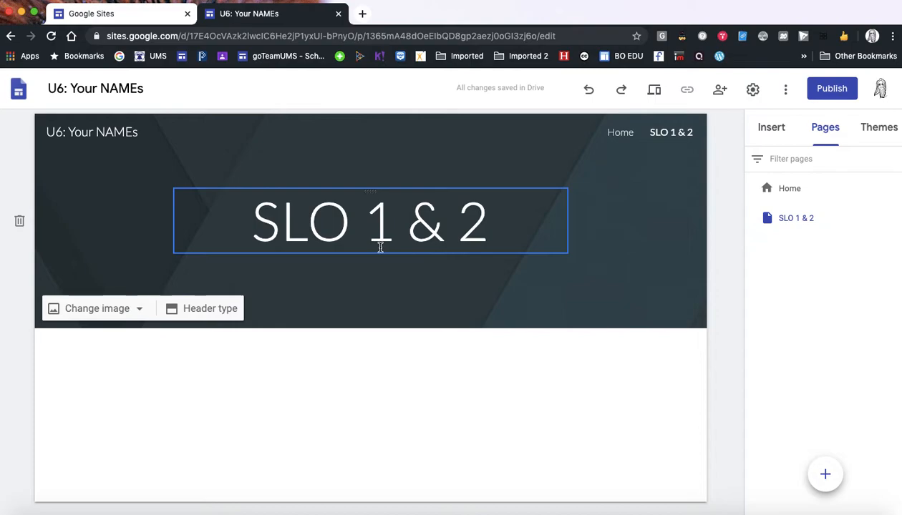
# Create a new page named "Frankenfruit" in the site.
pyautogui.click(826, 475)
pyautogui.write('F')
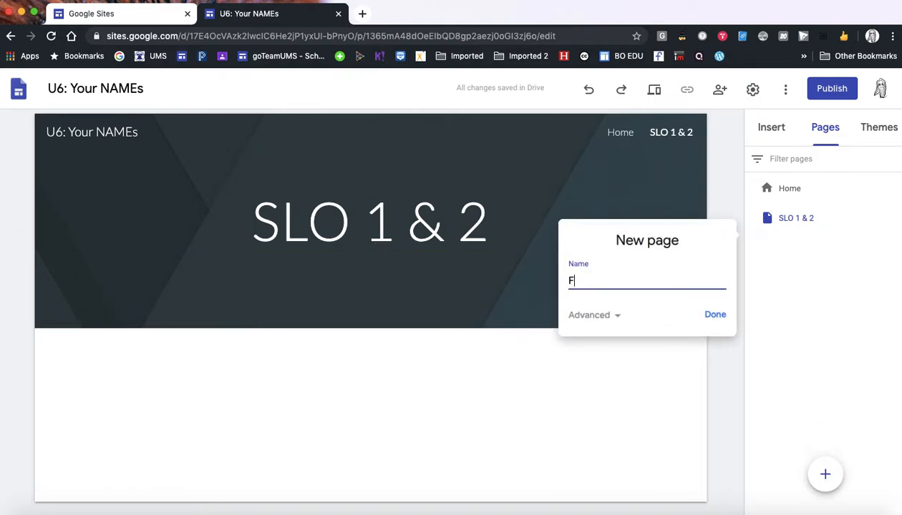
pyautogui.write('rankenfrui')
pyautogui.click(715, 316)
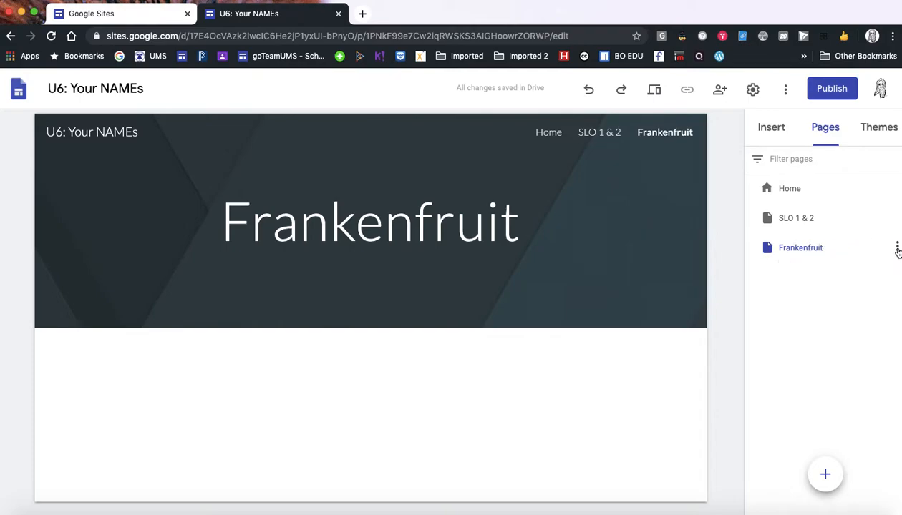
# Move the Frankenfruit page above SLO 1 & 2 in the page order and open the SLO 1 & 2 page.
pyautogui.click(897, 248)
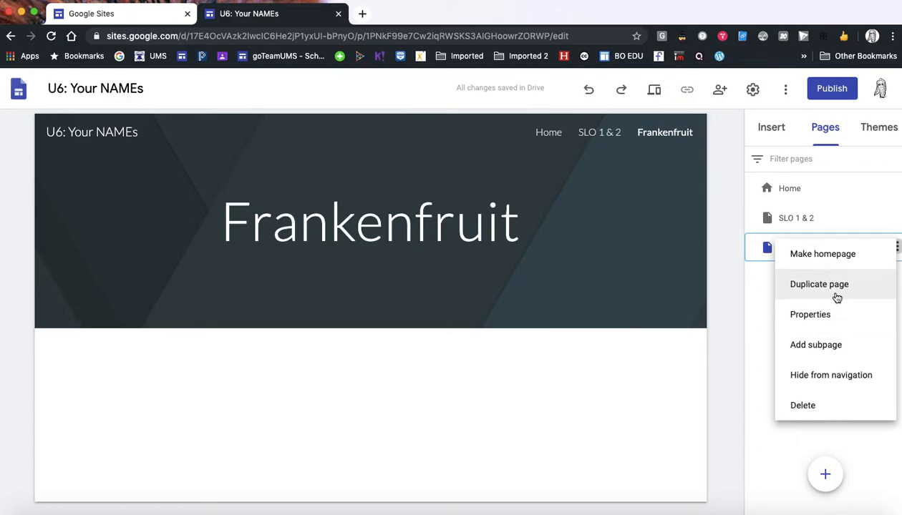
pyautogui.click(741, 293)
pyautogui.moveTo(806, 248); pyautogui.dragTo(804, 204)
pyautogui.click(797, 248)
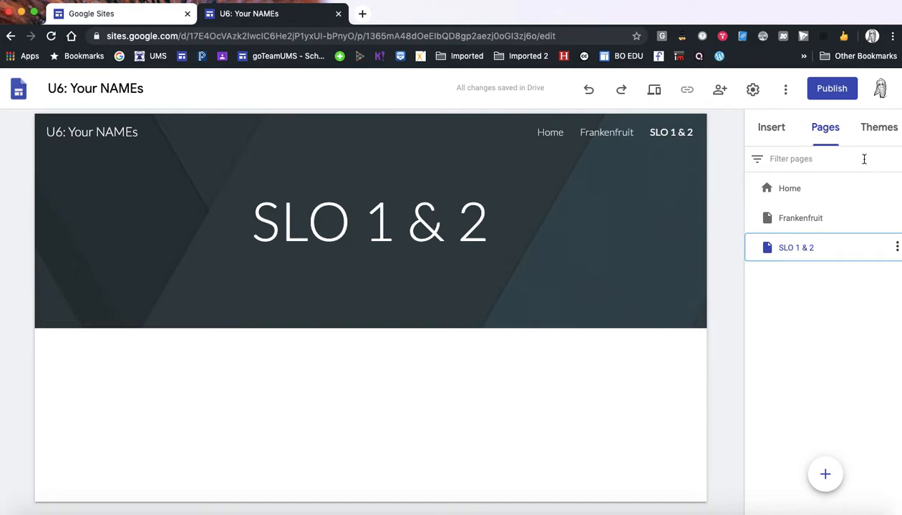
pyautogui.click(879, 128)
pyautogui.scroll(-2, 795, 363)
pyautogui.scroll(2, 794, 362)
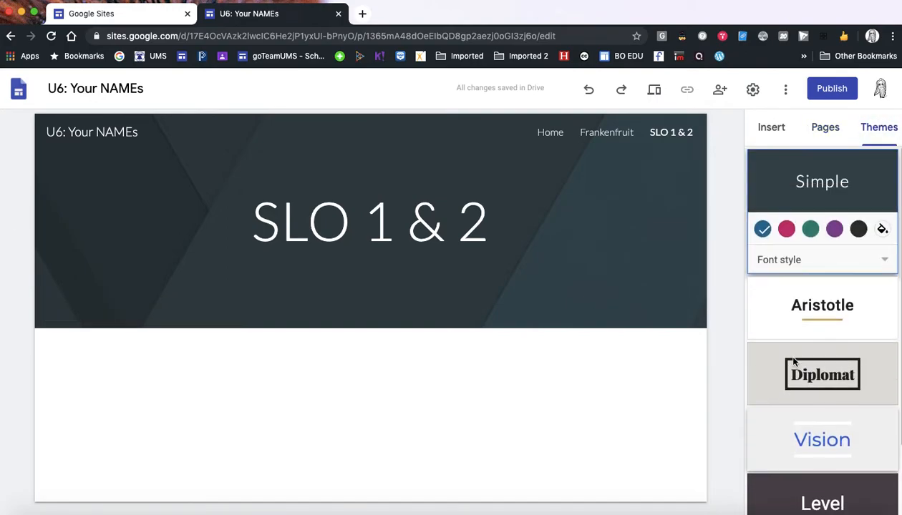
# Insert the layout with two images above text below the header and enter "SLO 1" as the first column's heading.
pyautogui.click(771, 129)
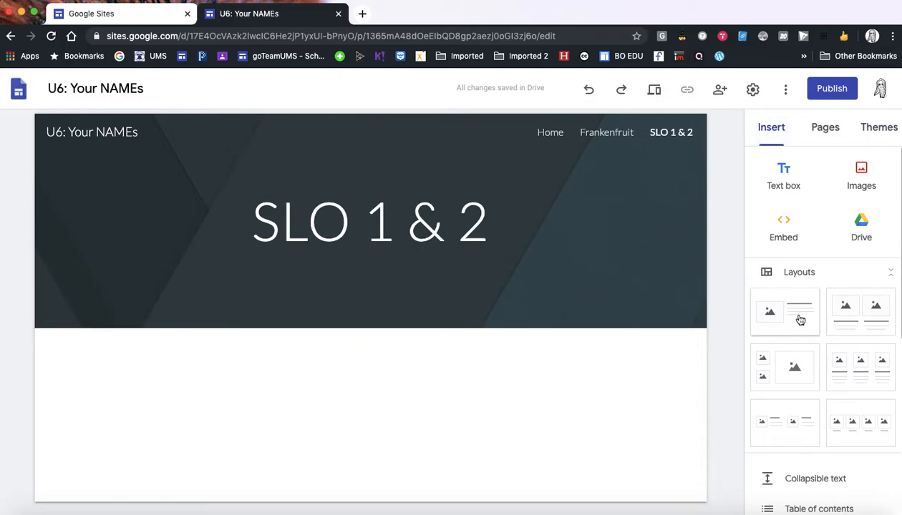
pyautogui.click(860, 313)
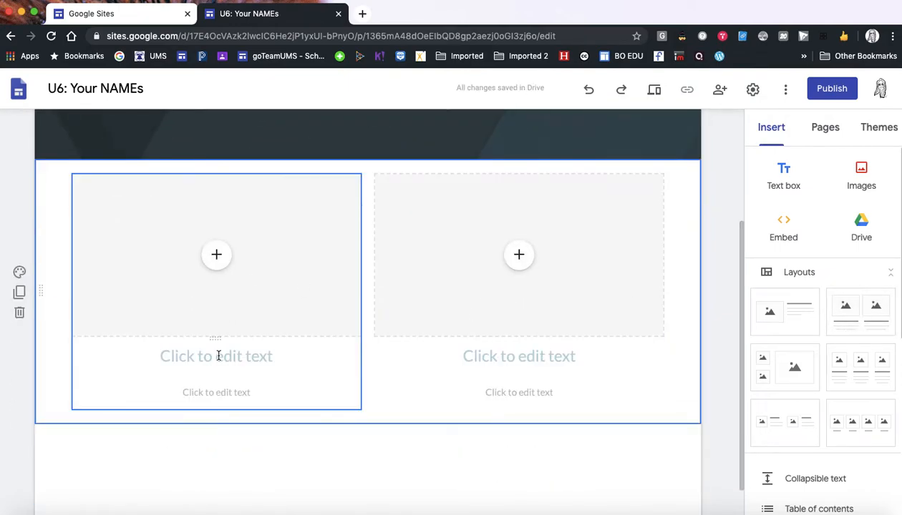
pyautogui.click(219, 356)
pyautogui.write('SLO 1')
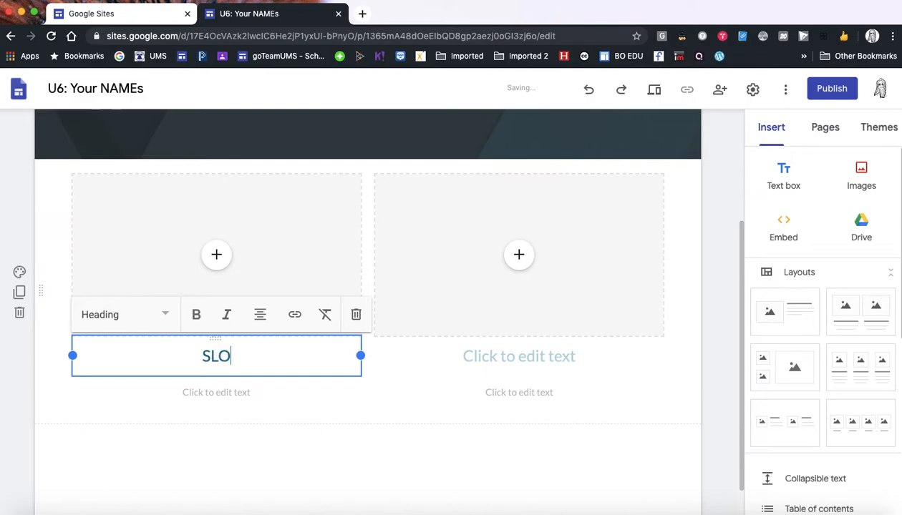
pyautogui.click(229, 434)
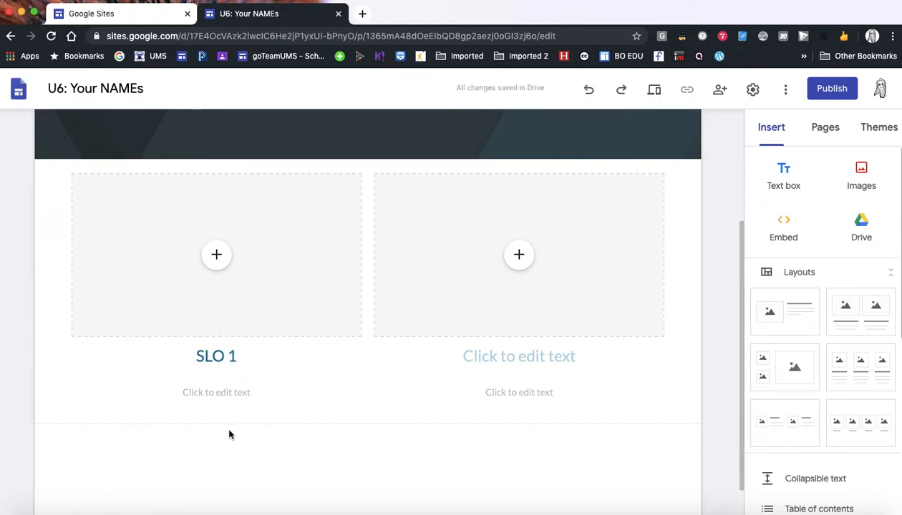
# Move the SLO 1 heading and the body text beneath it above the first column's image placeholder.
pyautogui.click(219, 357)
pyautogui.moveTo(215, 338); pyautogui.dragTo(202, 178)
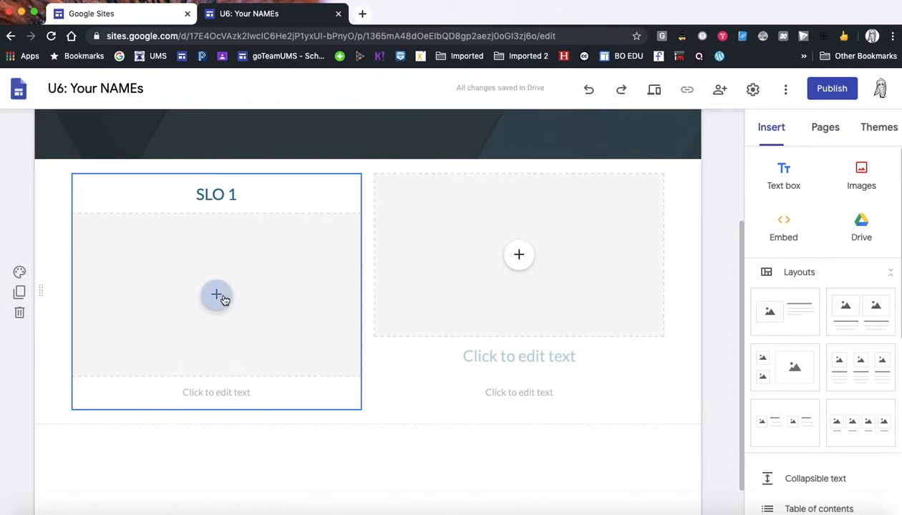
pyautogui.click(215, 377)
pyautogui.click(216, 381)
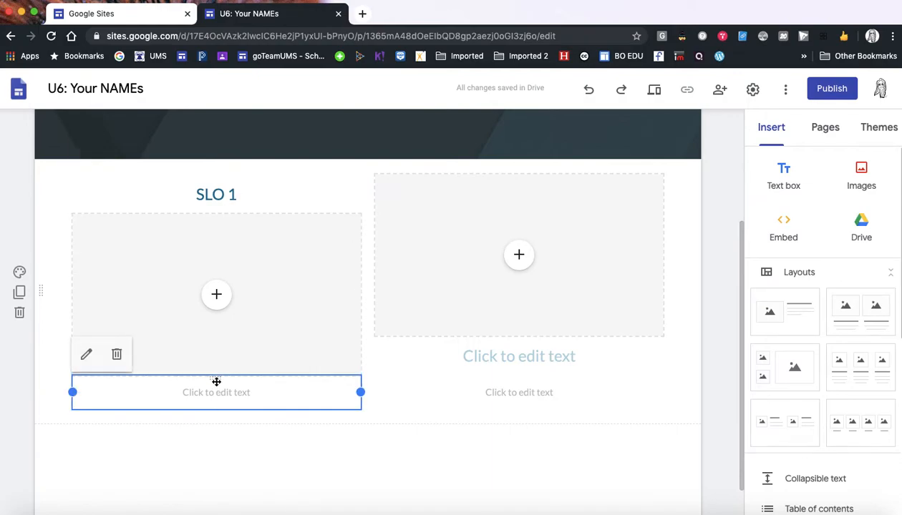
pyautogui.moveTo(215, 378); pyautogui.dragTo(211, 210)
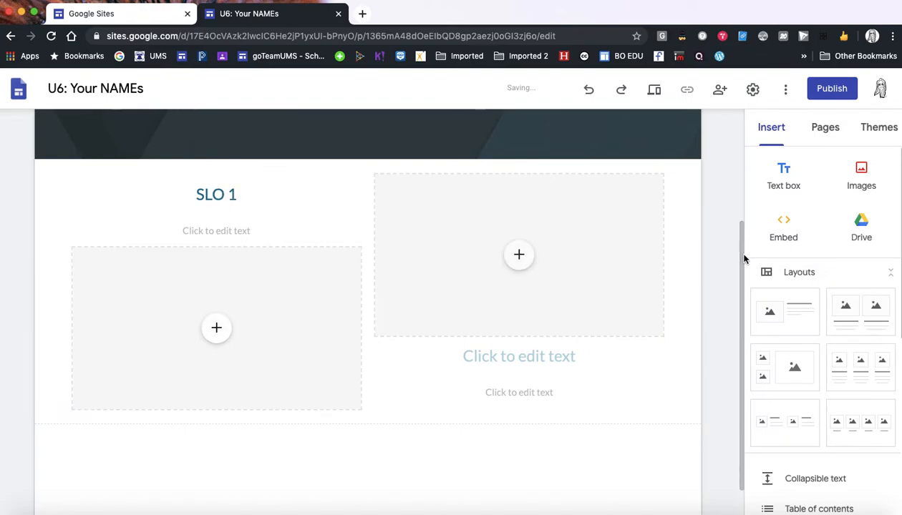
# Add a text box reading "SLO Overview" and format it as Title.
pyautogui.click(781, 185)
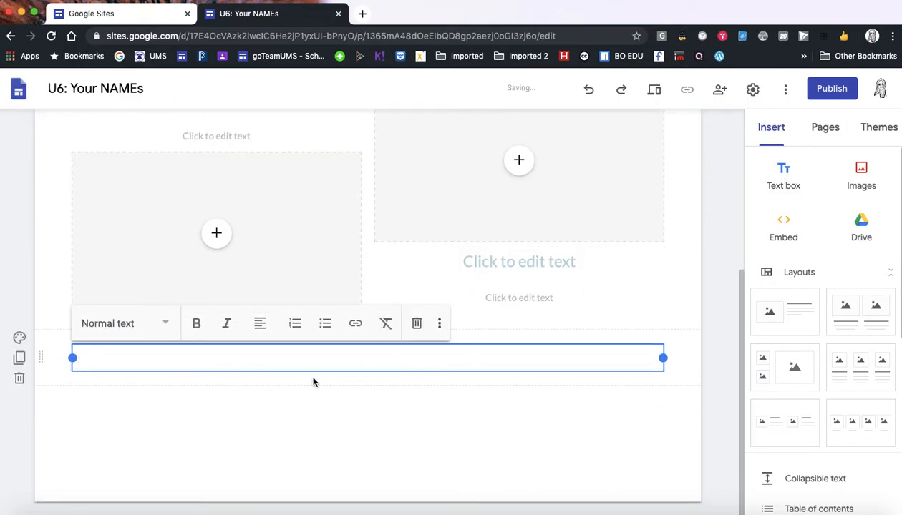
pyautogui.write('SLO Overive')
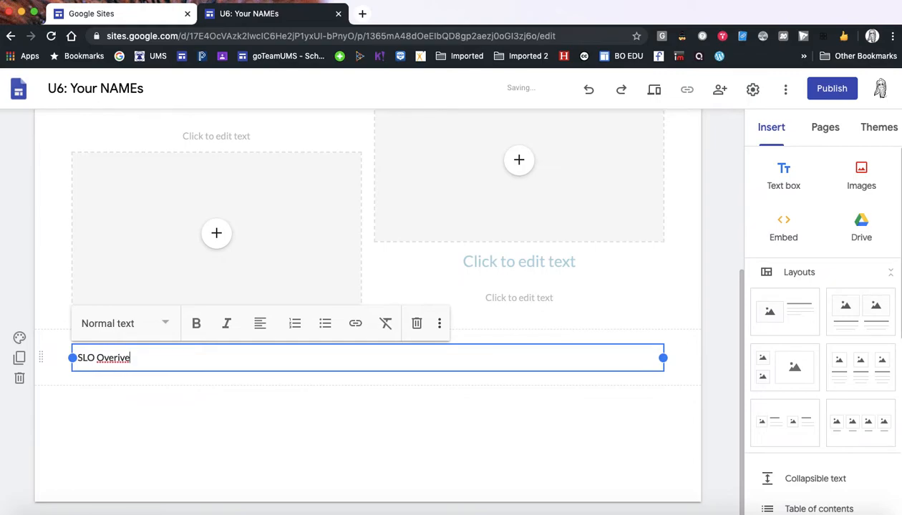
pyautogui.write('iew')
pyautogui.click(163, 324)
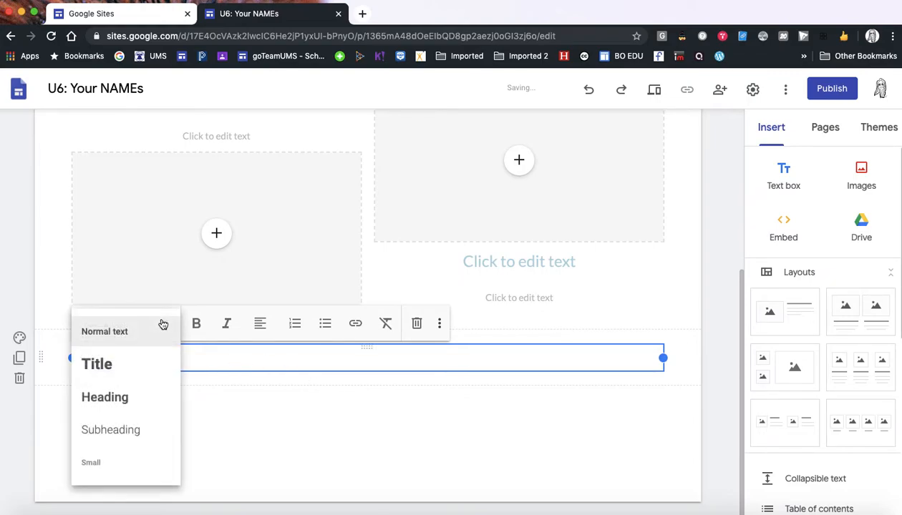
pyautogui.click(109, 368)
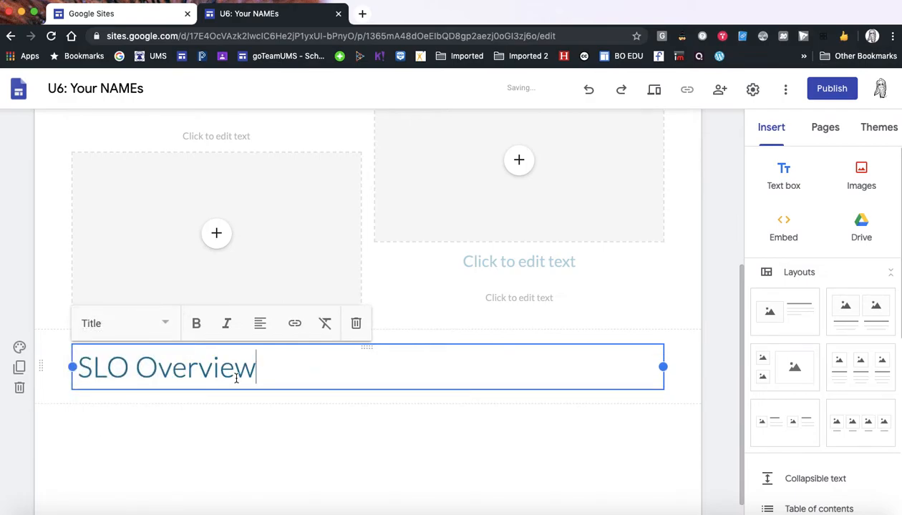
# Give the SLO Overview section a solid blue background and move it directly beneath the page header.
pyautogui.click(19, 348)
pyautogui.click(103, 422)
pyautogui.click(229, 374)
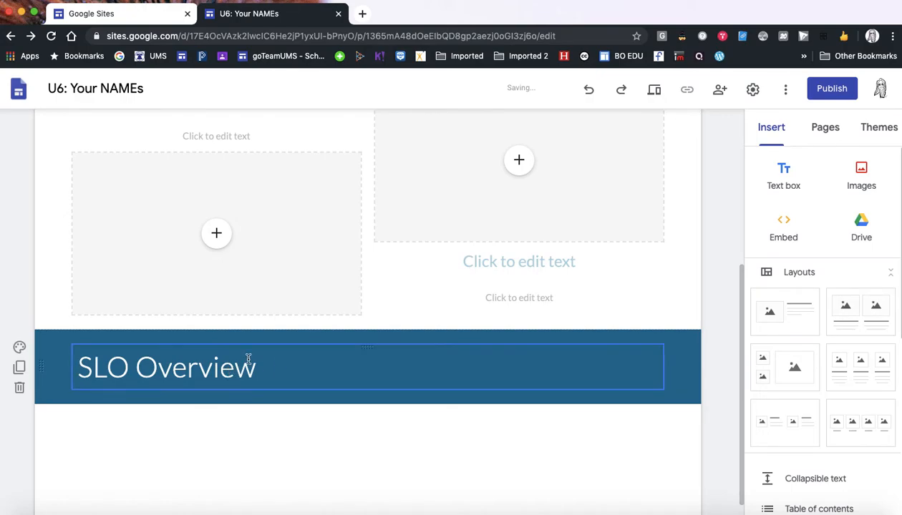
pyautogui.scroll(2, 36, 371)
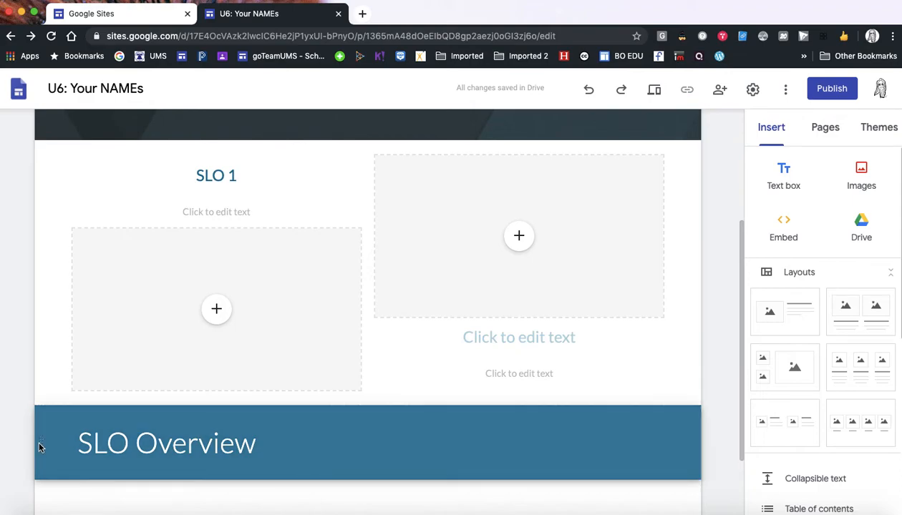
pyautogui.moveTo(41, 446); pyautogui.dragTo(40, 176)
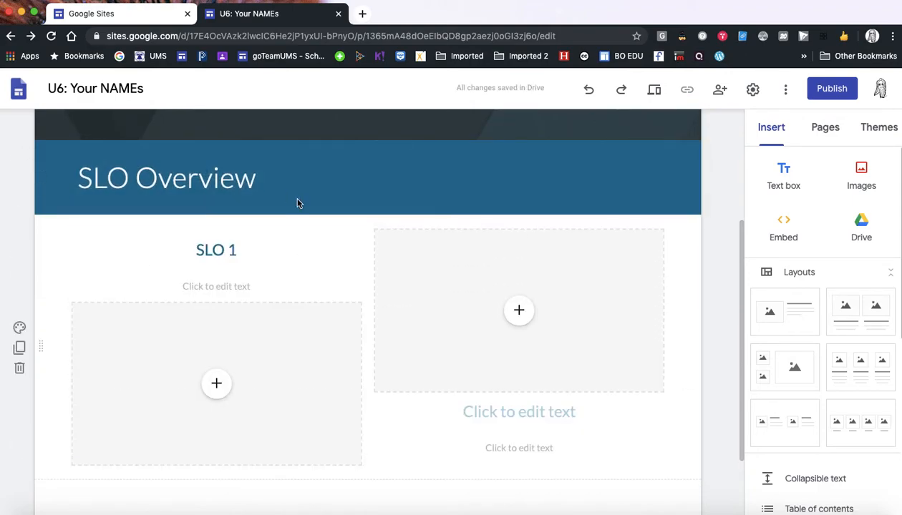
# Duplicate the SLO Overview section, retitle the copy "SLO Notes" and move it below the two-column layout.
pyautogui.scroll(-3, 215, 185)
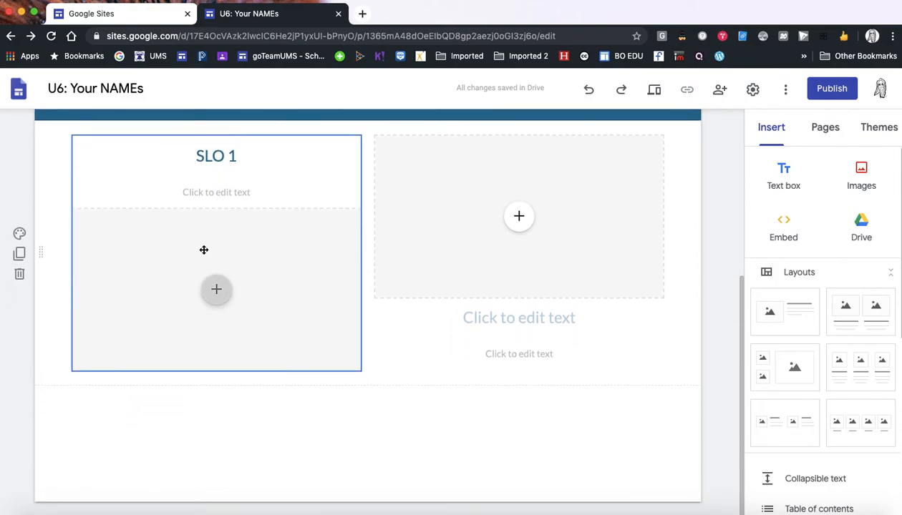
pyautogui.scroll(1, 183, 206)
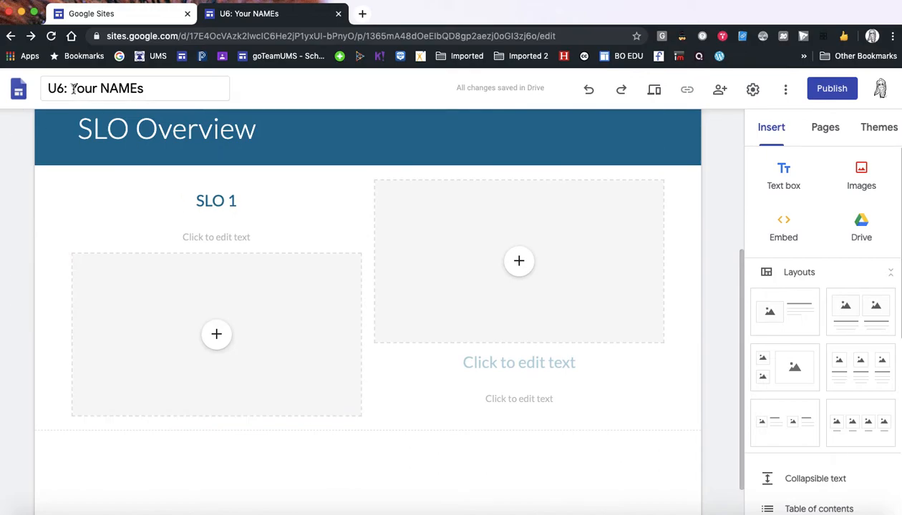
pyautogui.click(19, 126)
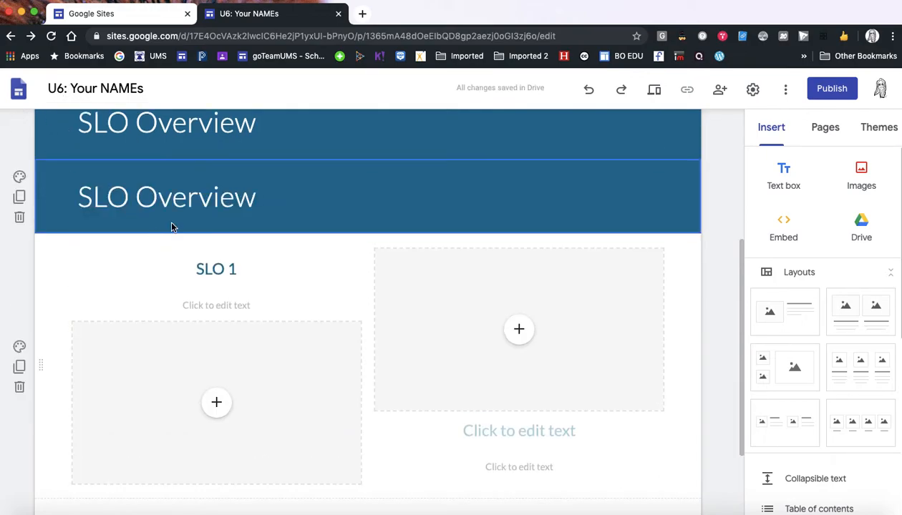
pyautogui.doubleClick(167, 200)
pyautogui.write('Notes')
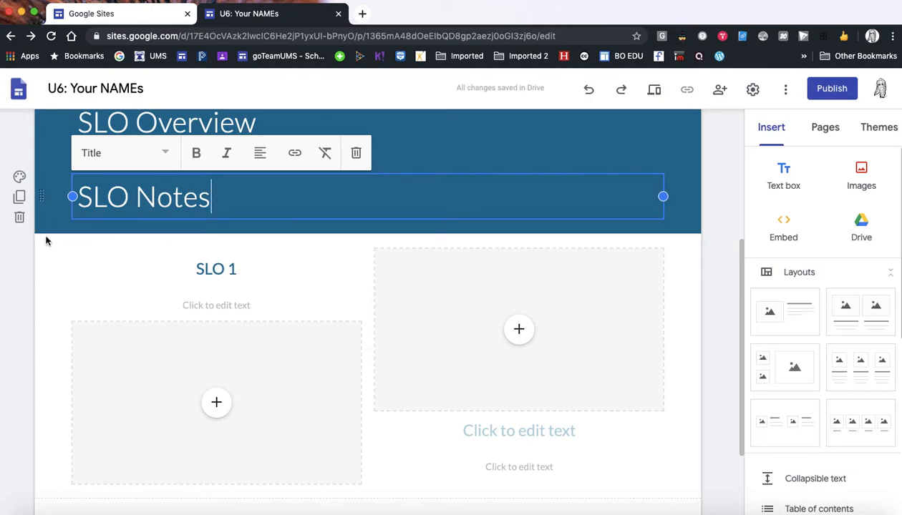
pyautogui.moveTo(41, 196); pyautogui.dragTo(40, 419)
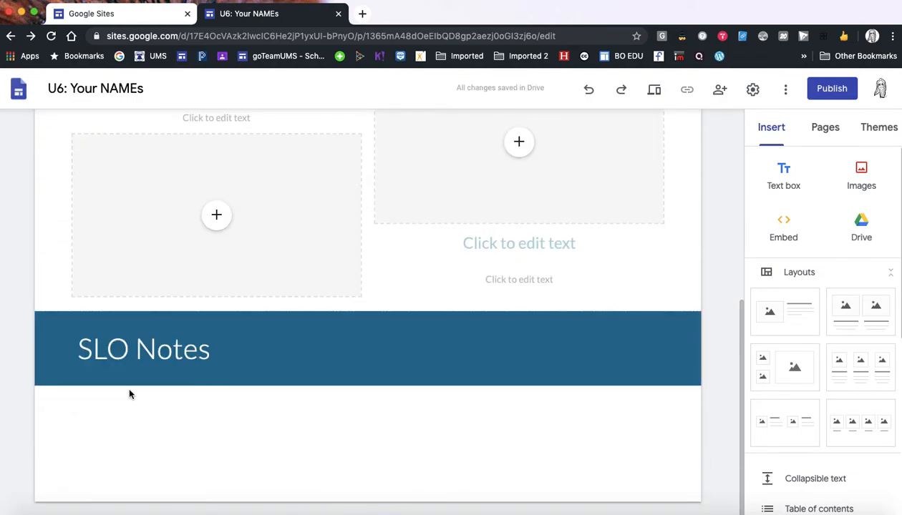
# Duplicate the SLO Notes section and retitle the copy "SLO Analysis".
pyautogui.rightClick(18, 348)
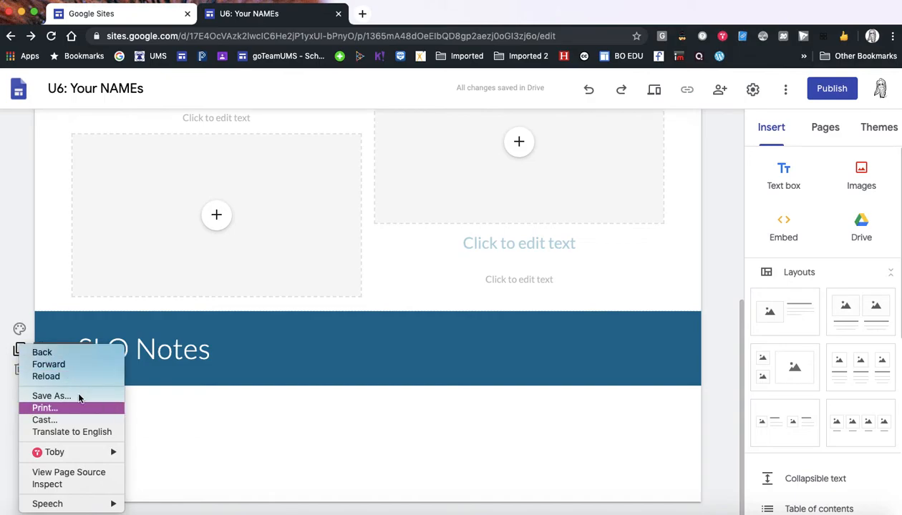
pyautogui.click(191, 427)
pyautogui.click(19, 349)
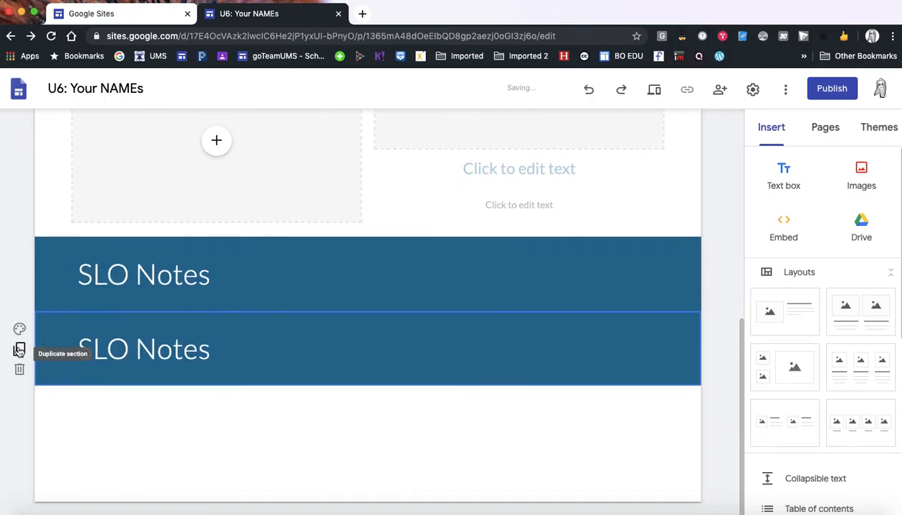
pyautogui.doubleClick(173, 348)
pyautogui.write('Analysis')
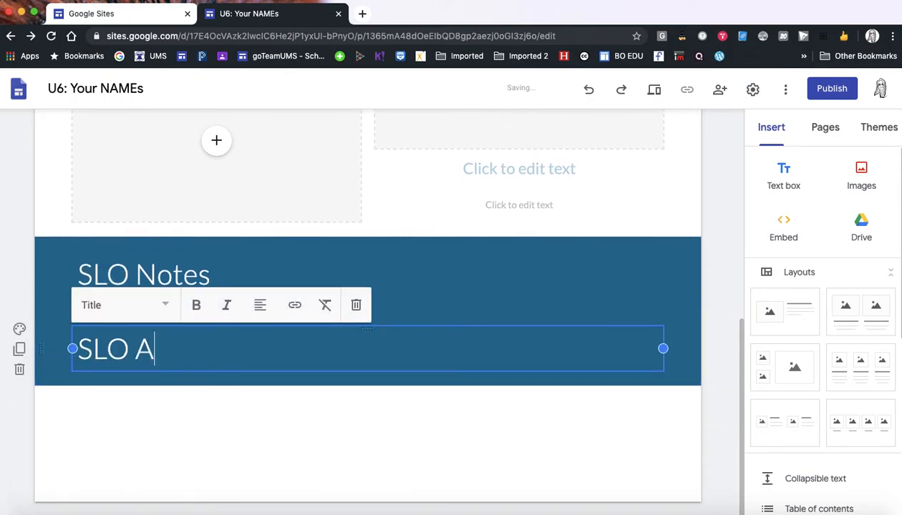
pyautogui.click(260, 416)
pyautogui.click(333, 269)
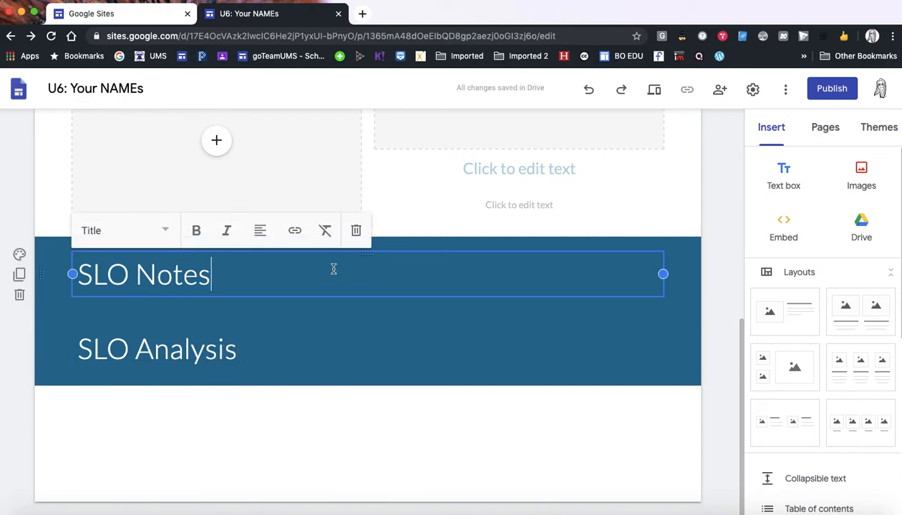
pyautogui.click(402, 434)
# Insert the image Blubert.png from the Digital Drawings folder in Google Drive below the SLO Analysis section.
pyautogui.click(862, 179)
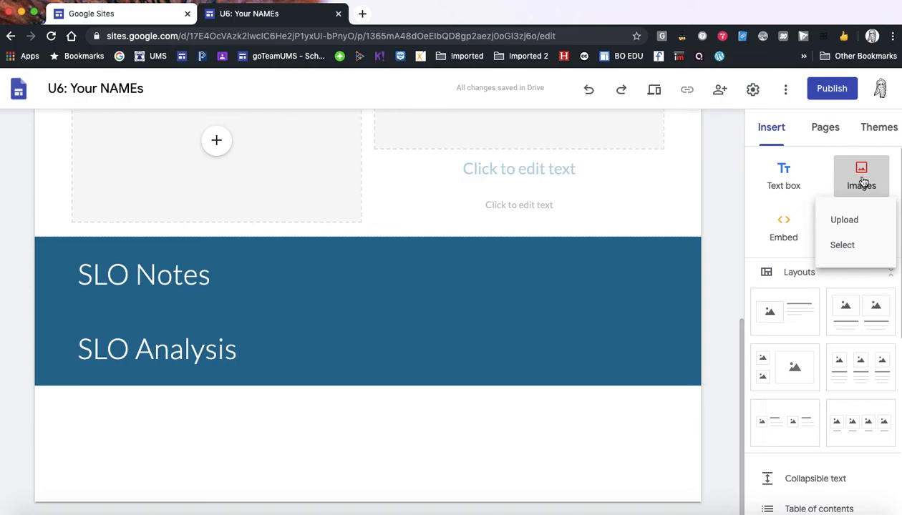
pyautogui.click(843, 245)
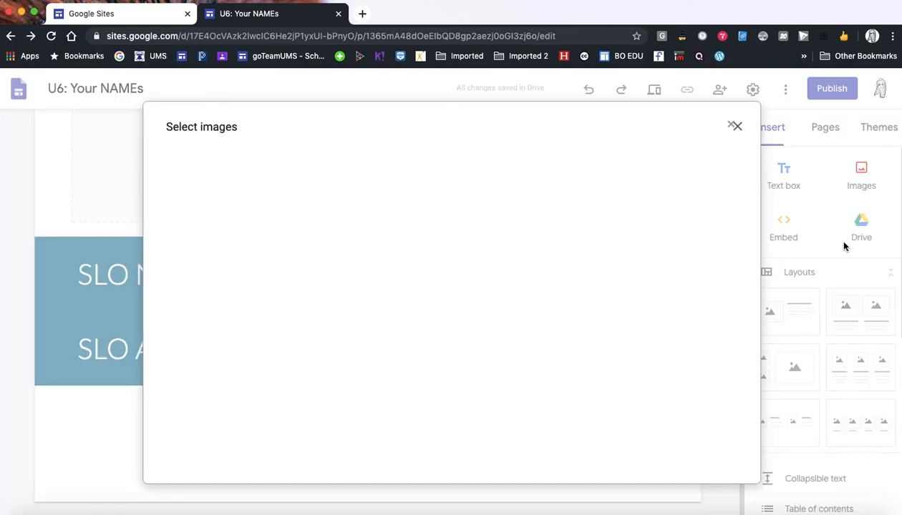
pyautogui.click(428, 166)
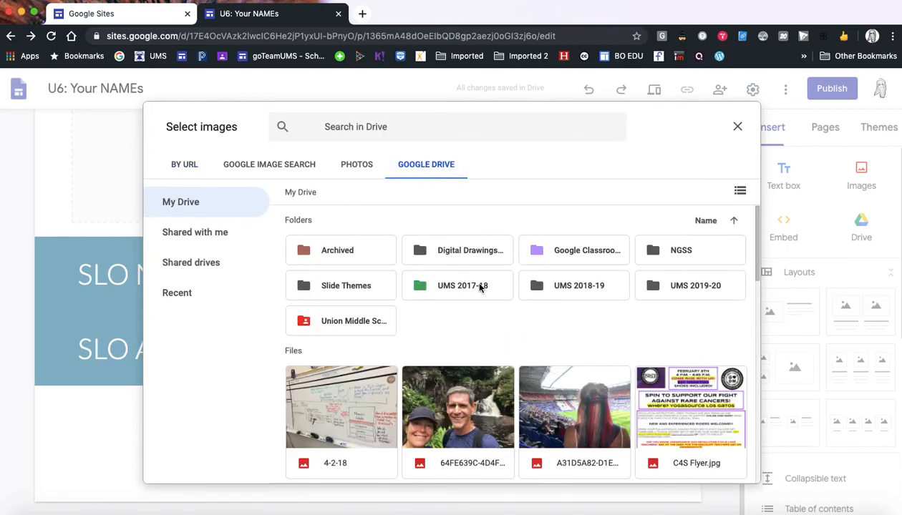
pyautogui.doubleClick(462, 252)
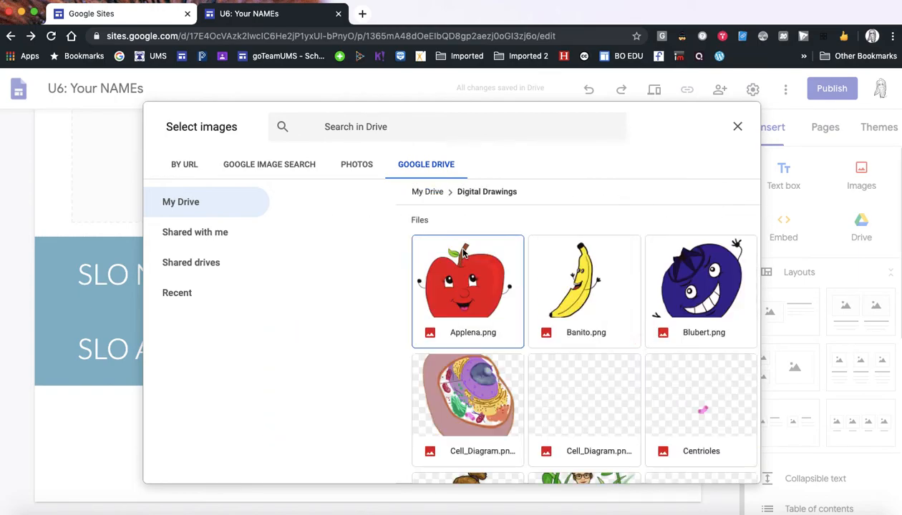
pyautogui.click(693, 296)
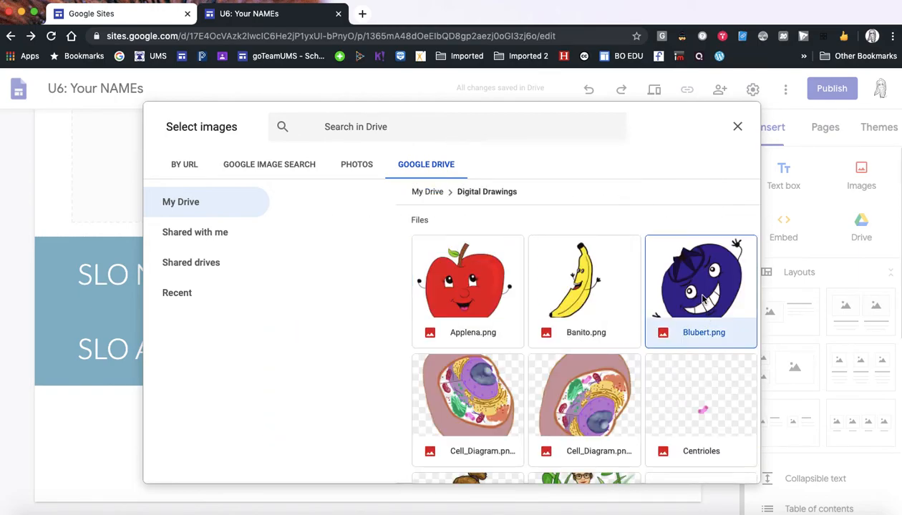
pyautogui.click(727, 469)
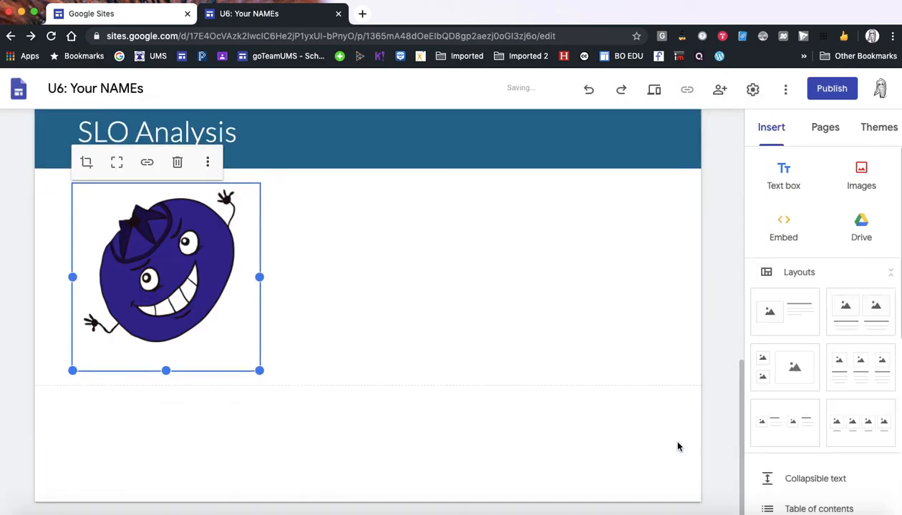
pyautogui.scroll(2, 388, 323)
pyautogui.scroll(1, 388, 323)
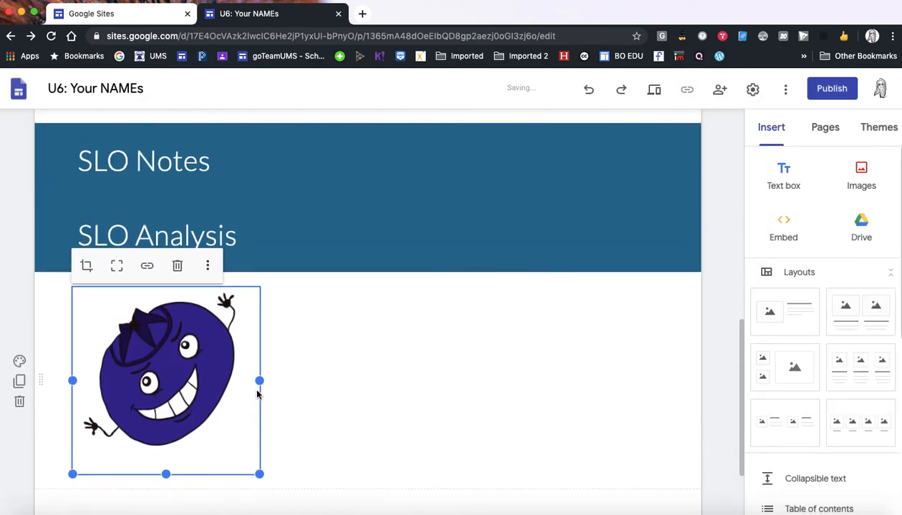
# Shrink the blueberry image and move it into its own section between SLO Notes and SLO Analysis.
pyautogui.moveTo(200, 396); pyautogui.dragTo(149, 292)
pyautogui.moveTo(88, 205); pyautogui.dragTo(69, 223)
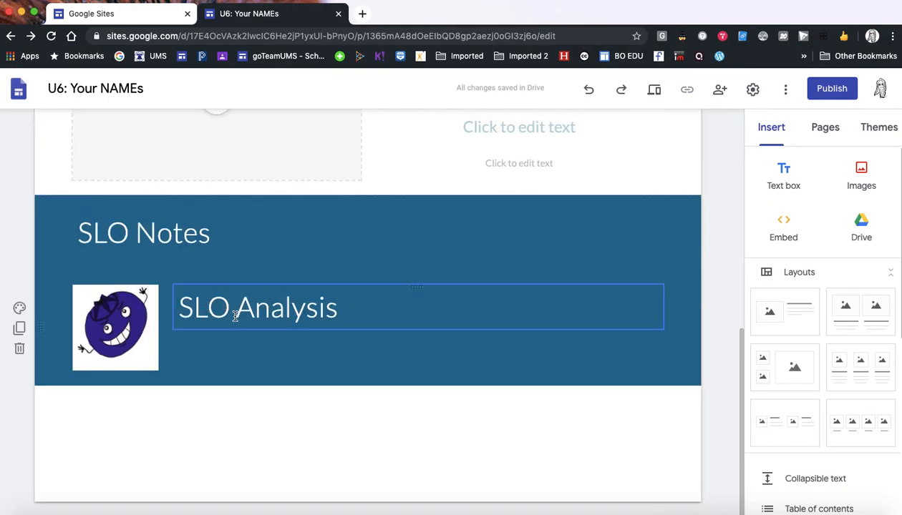
pyautogui.moveTo(143, 301); pyautogui.dragTo(231, 265)
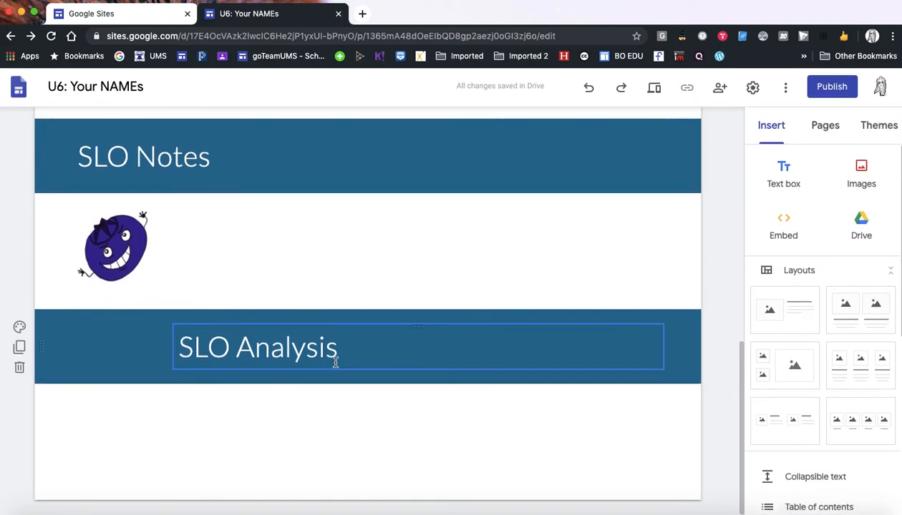
# Review the SLO 1 & 2 page layout and open that page's options for duplicating it.
pyautogui.scroll(10, 336, 363)
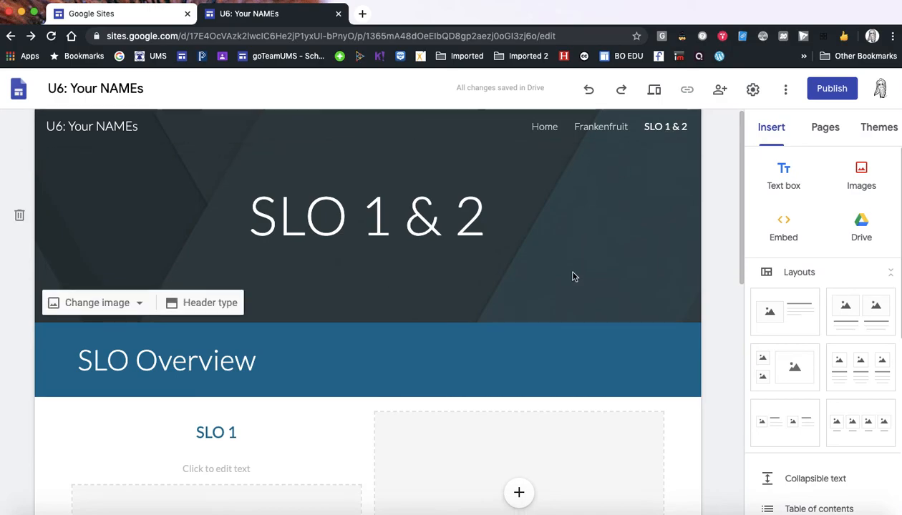
pyautogui.scroll(-3, 573, 278)
pyautogui.scroll(-5, 572, 277)
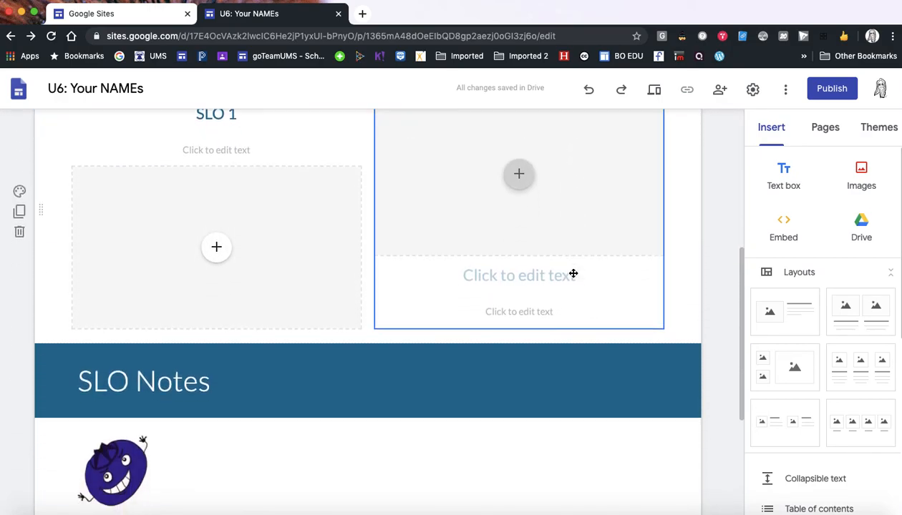
pyautogui.scroll(4, 573, 277)
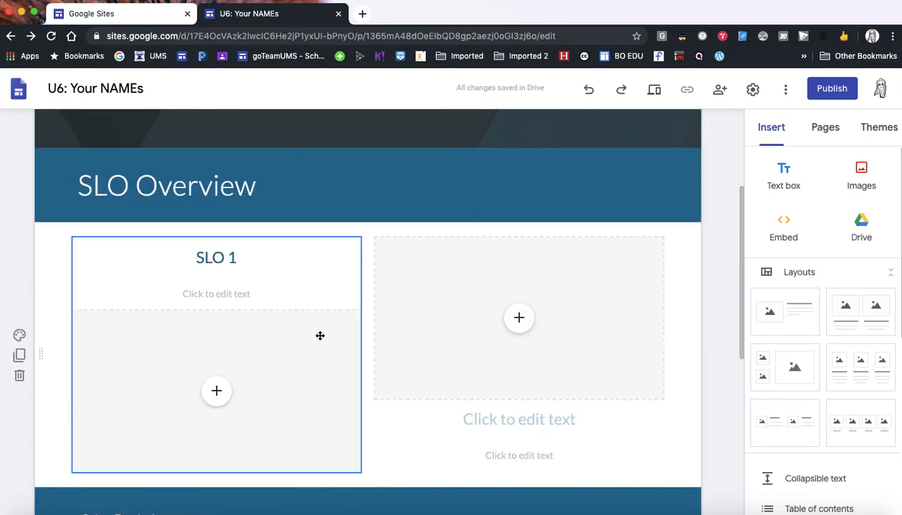
pyautogui.scroll(-4, 463, 367)
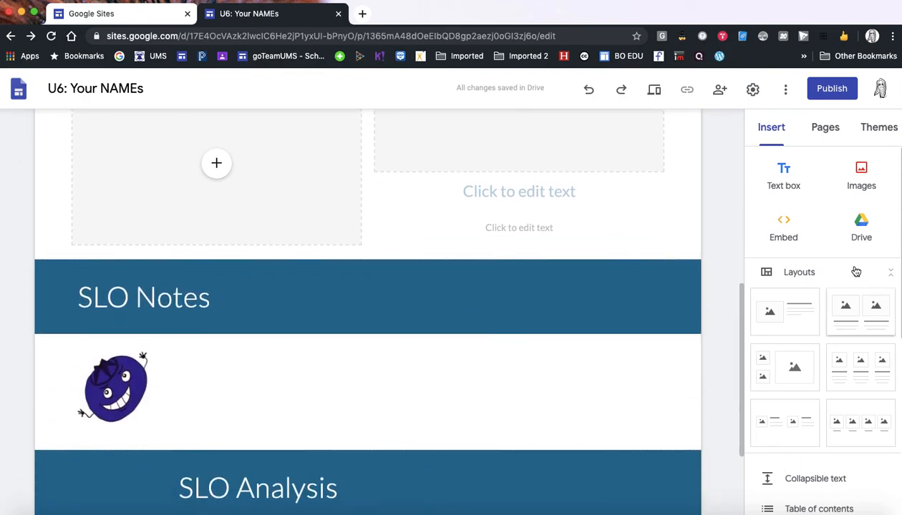
pyautogui.click(827, 130)
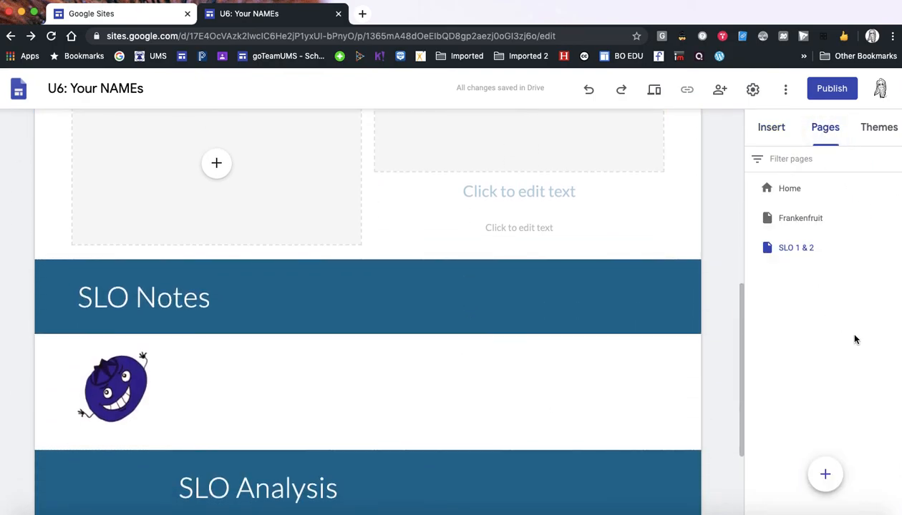
pyautogui.click(896, 247)
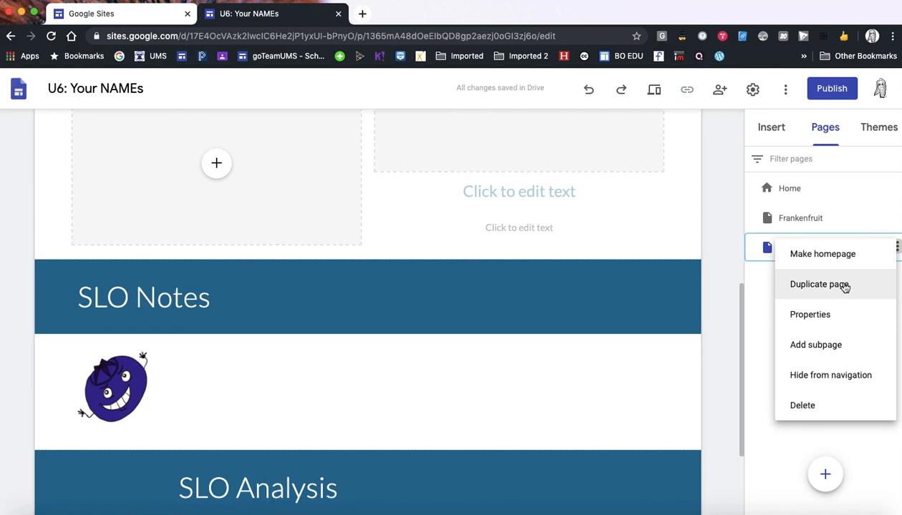